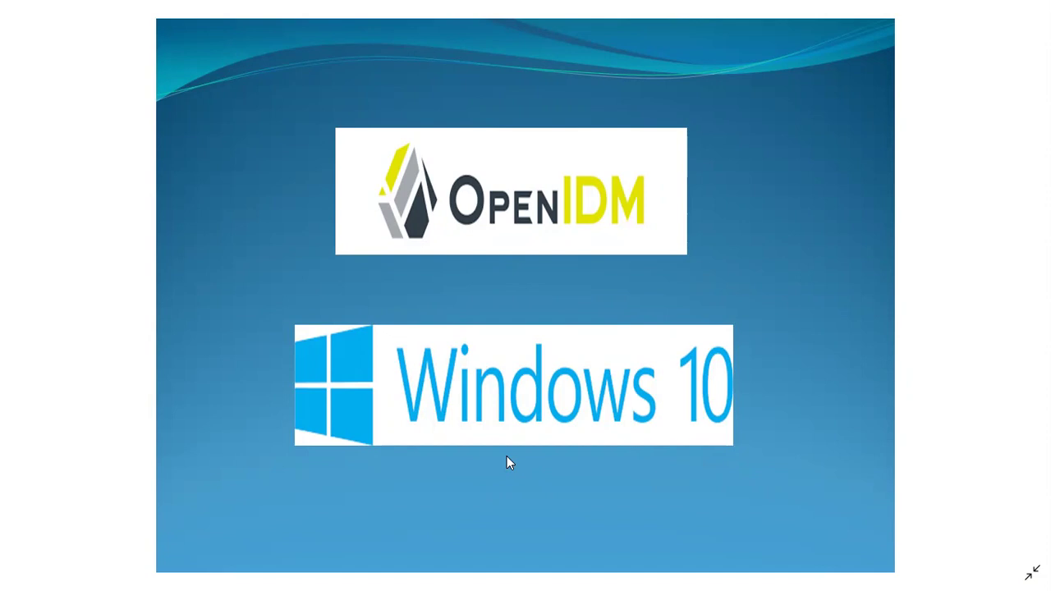
Dismiss the full-screen OpenIDM and Windows 10 title slide to reveal the desktop.
{"action": "key", "text": "super+d"}
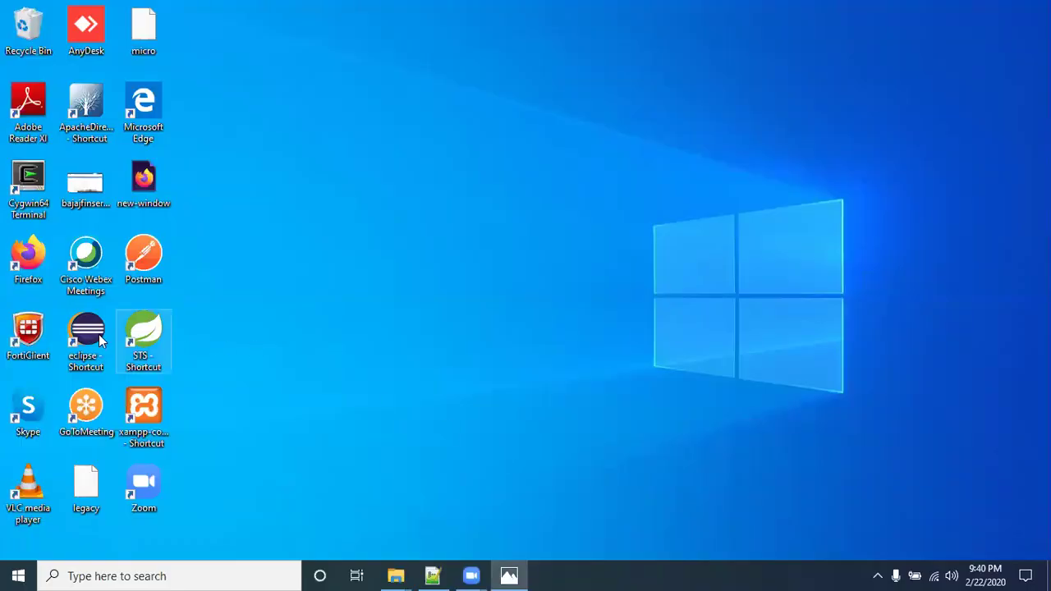
Launch Firefox from its desktop shortcut.
{"action": "left_click", "coordinate": [33, 260]}
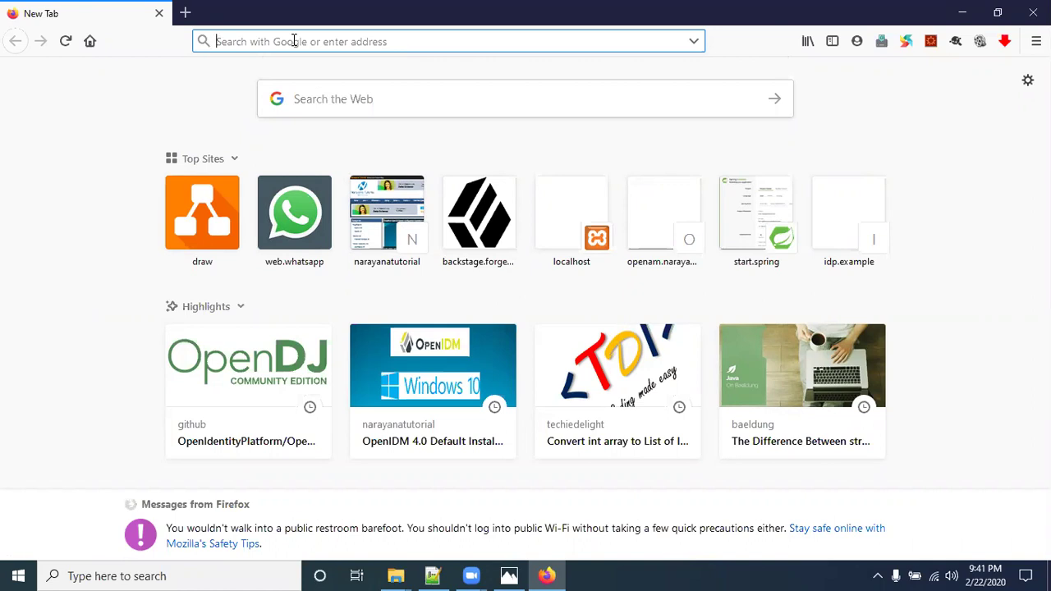
Go to backstage.forgerock.com by accepting the address-bar autocompletion for 'ba'.
{"action": "type", "text": "ba"}
{"action": "key", "text": "Right"}
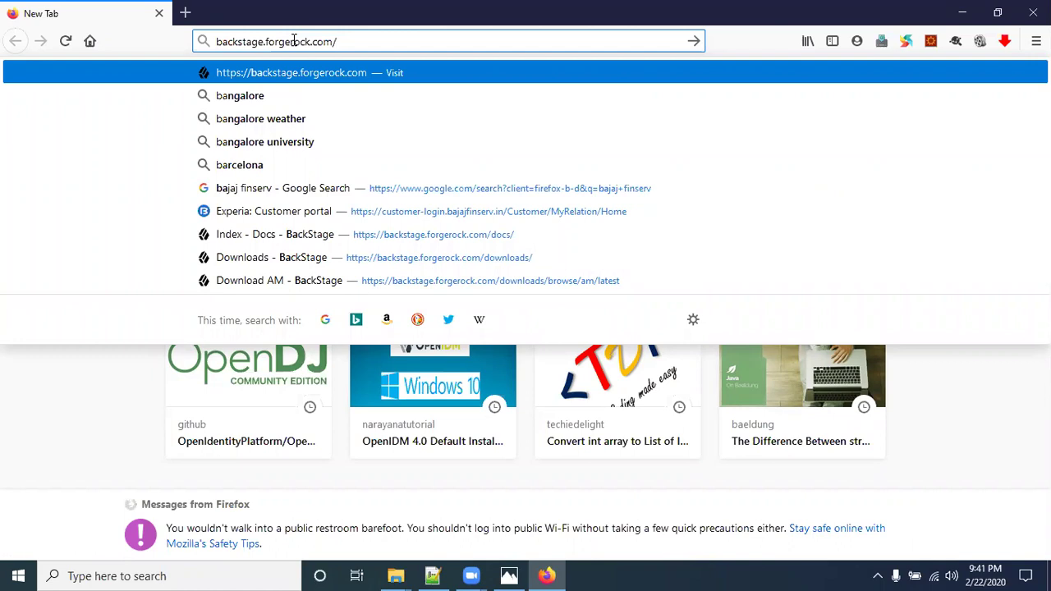
{"action": "key", "text": "Return"}
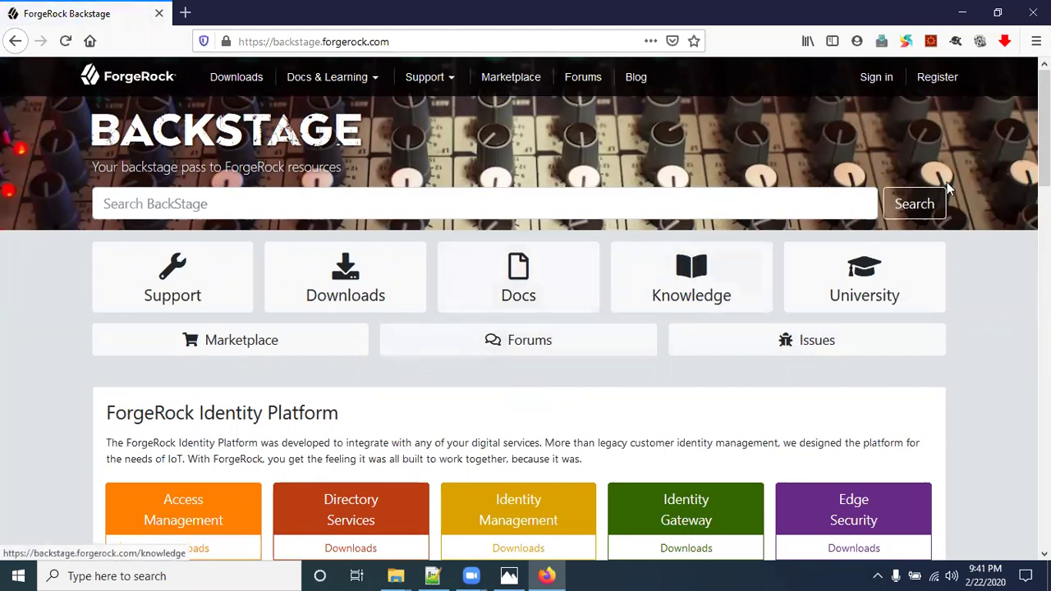
Open the Register form and review its User ID, Email and First Name fields.
{"action": "left_click", "coordinate": [940, 84]}
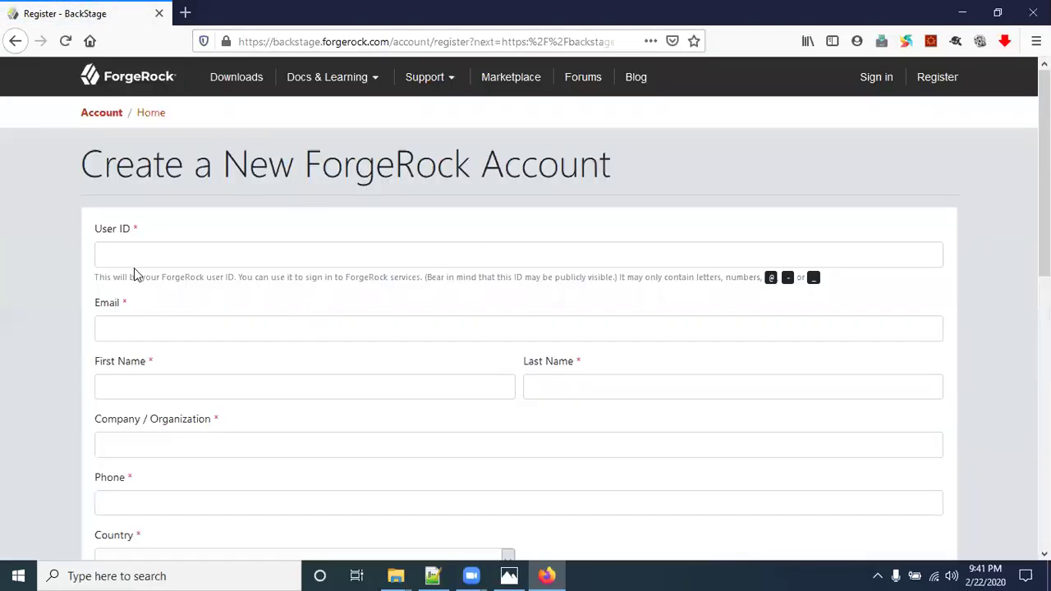
{"action": "left_click", "coordinate": [143, 261]}
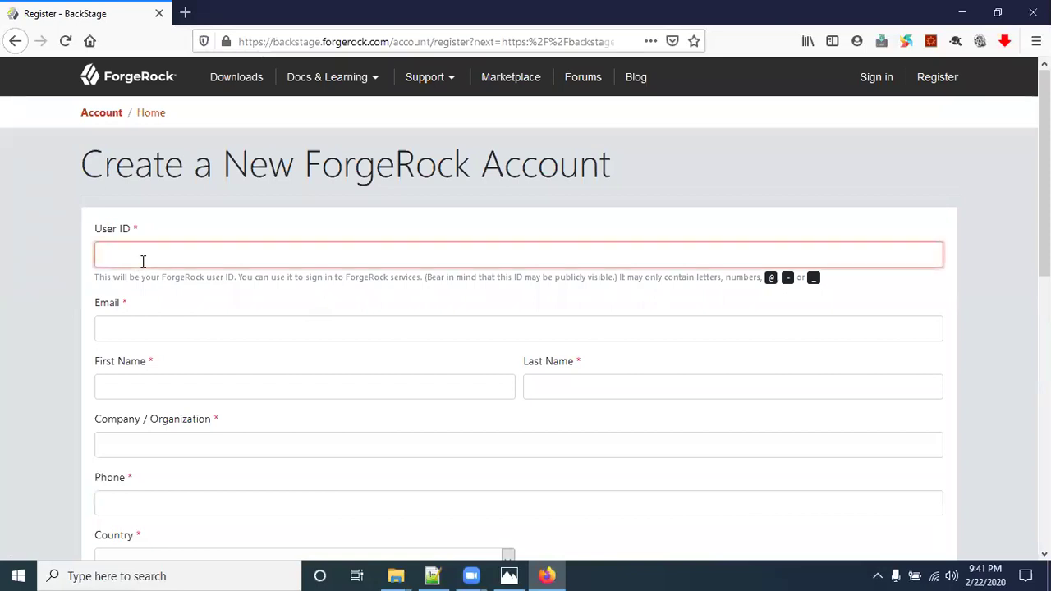
{"action": "left_click", "coordinate": [129, 323]}
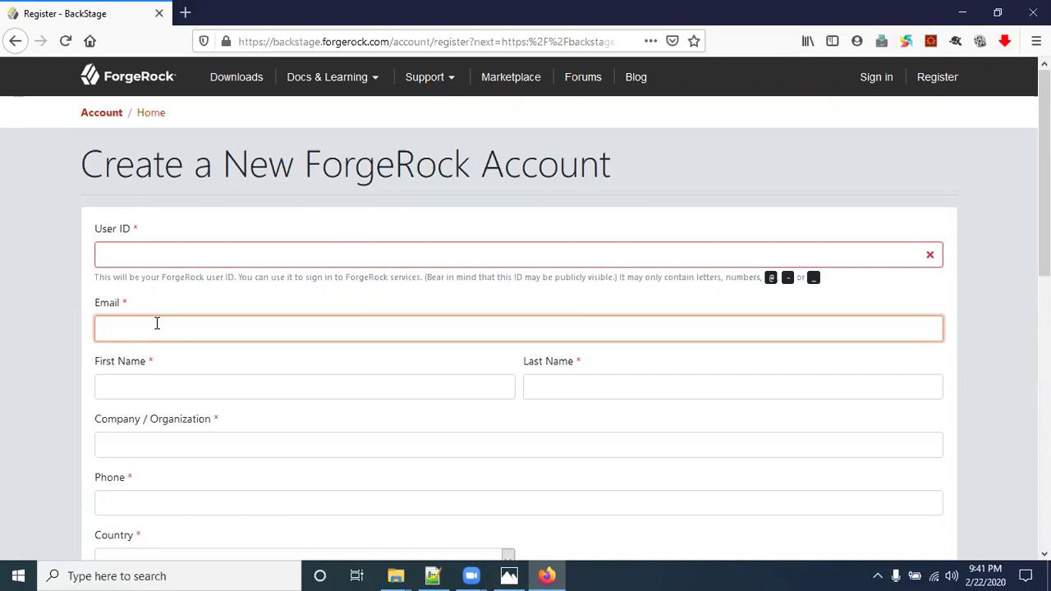
{"action": "scroll", "coordinate": [157, 324], "scroll_direction": "down", "scroll_amount": 2}
{"action": "left_click", "coordinate": [145, 233]}
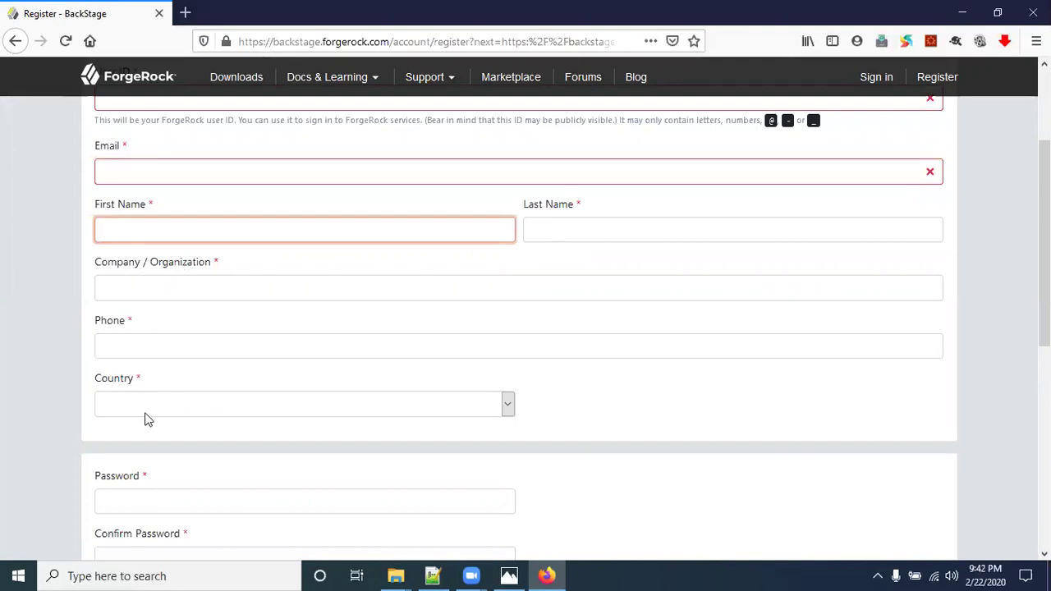
{"action": "scroll", "coordinate": [194, 412], "scroll_direction": "down", "scroll_amount": 5}
{"action": "scroll", "coordinate": [926, 254], "scroll_direction": "up", "scroll_amount": 7}
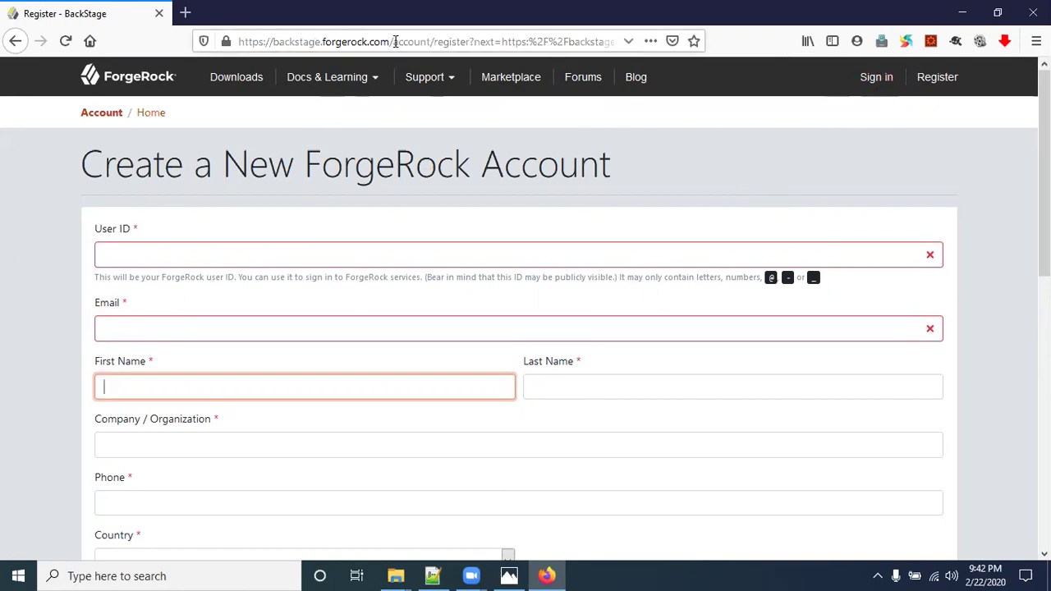
Sign in to Backstage with an existing account and accept the contact details.
{"action": "left_click", "coordinate": [869, 80]}
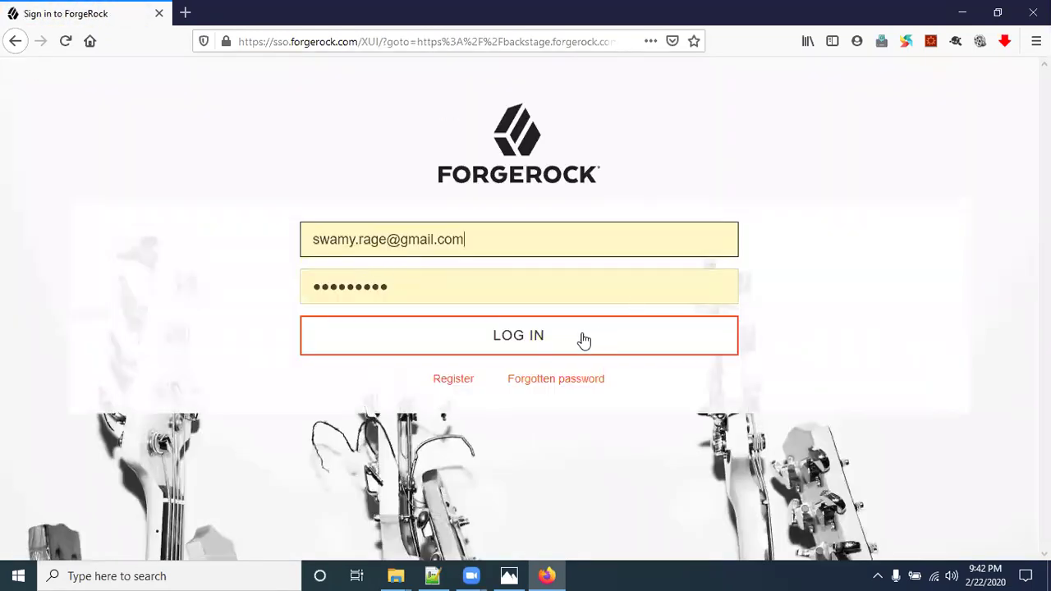
{"action": "left_click", "coordinate": [511, 335]}
{"action": "left_click", "coordinate": [511, 335]}
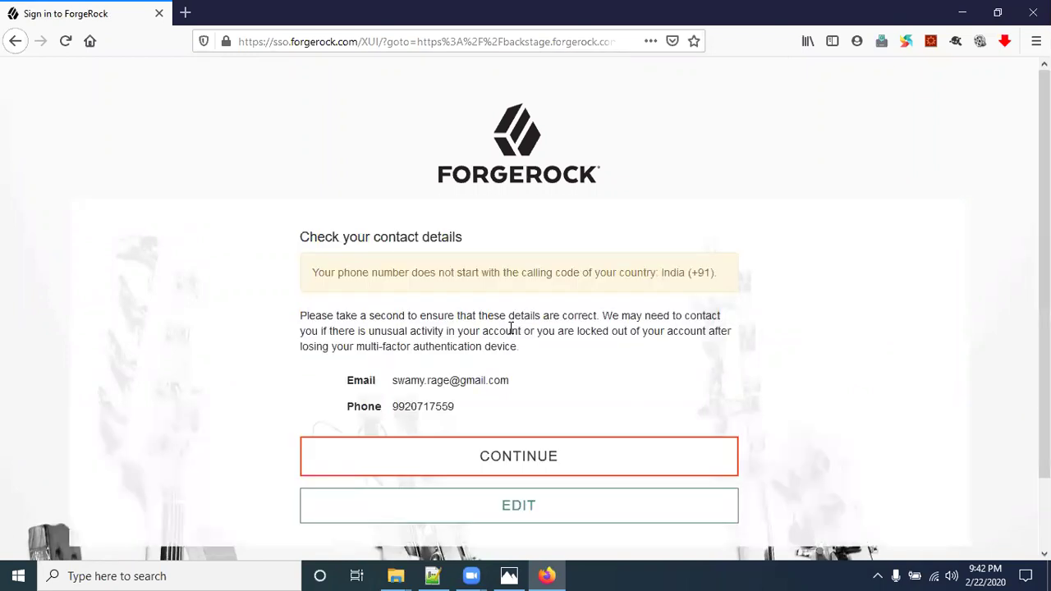
{"action": "left_click", "coordinate": [533, 456]}
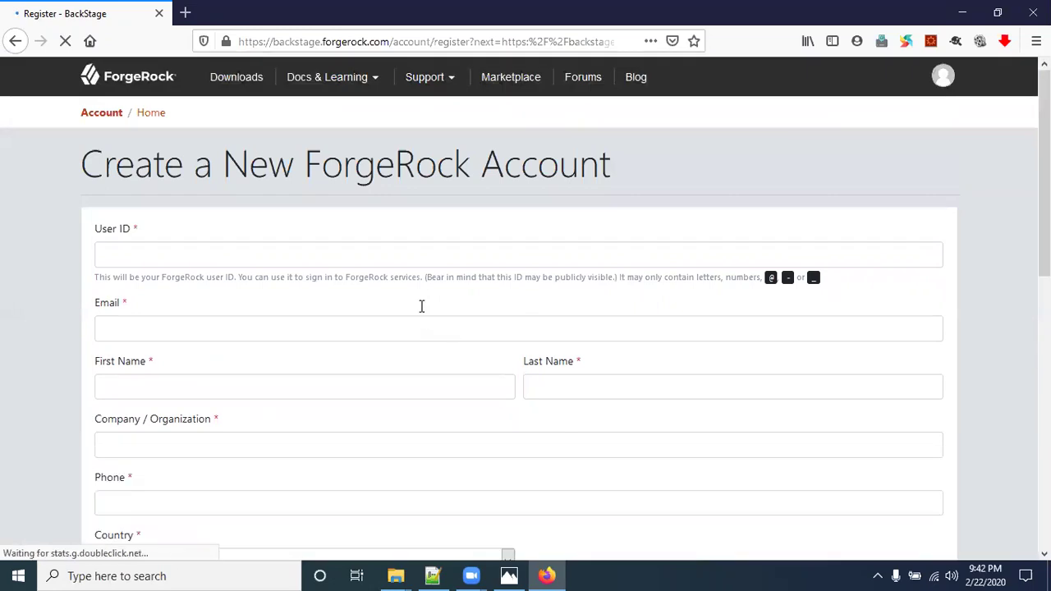
Open the Download Center's Identity Management card to list releases like 6.5.0.2.
{"action": "left_click", "coordinate": [249, 82]}
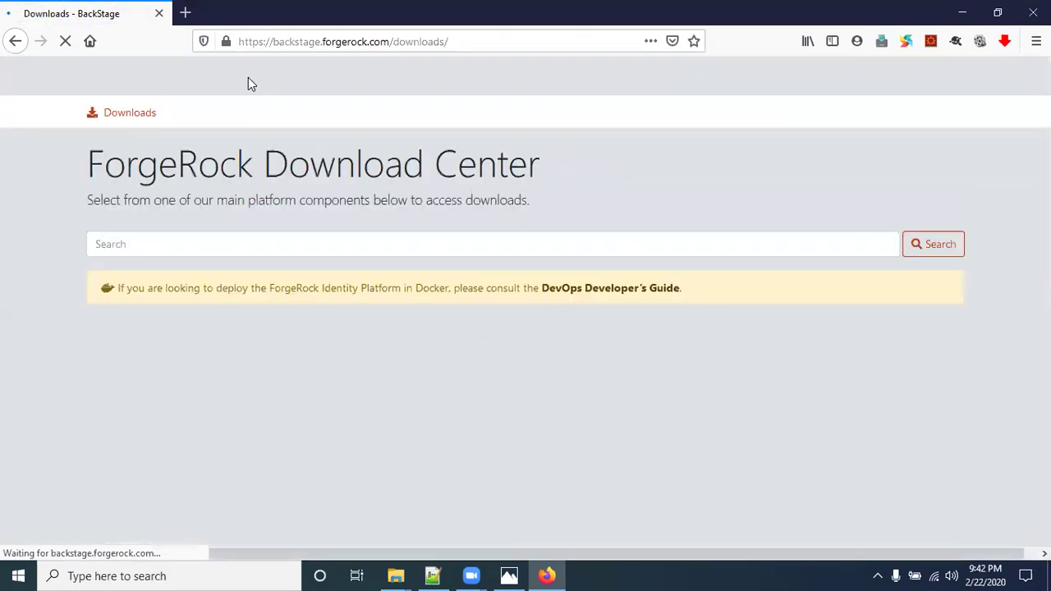
{"action": "scroll", "coordinate": [550, 368], "scroll_direction": "down", "scroll_amount": 3}
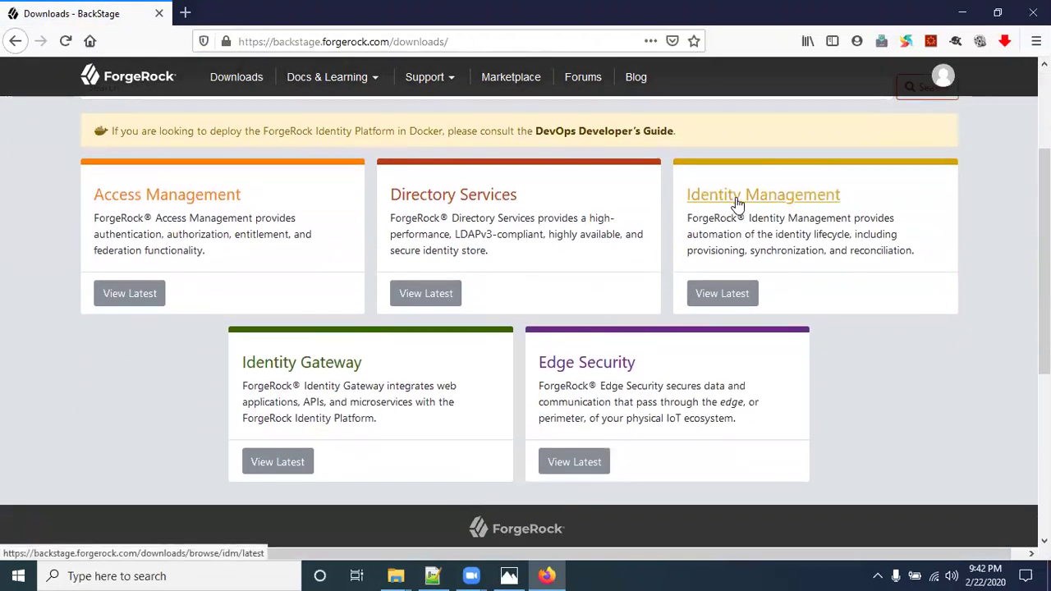
{"action": "left_click", "coordinate": [738, 202]}
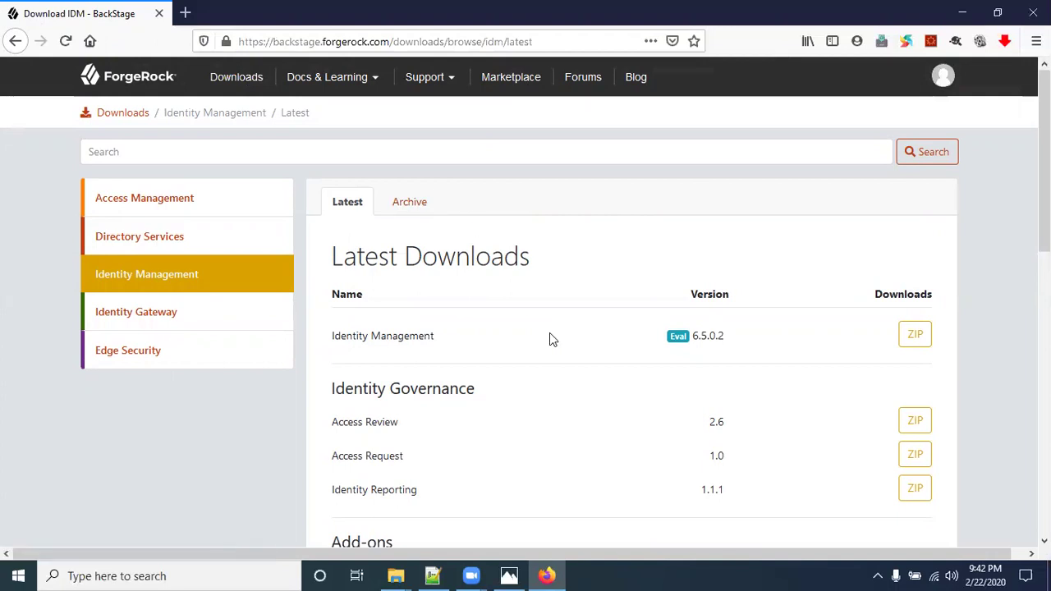
{"action": "scroll", "coordinate": [551, 339], "scroll_direction": "down", "scroll_amount": 3}
{"action": "scroll", "coordinate": [549, 338], "scroll_direction": "up", "scroll_amount": 3}
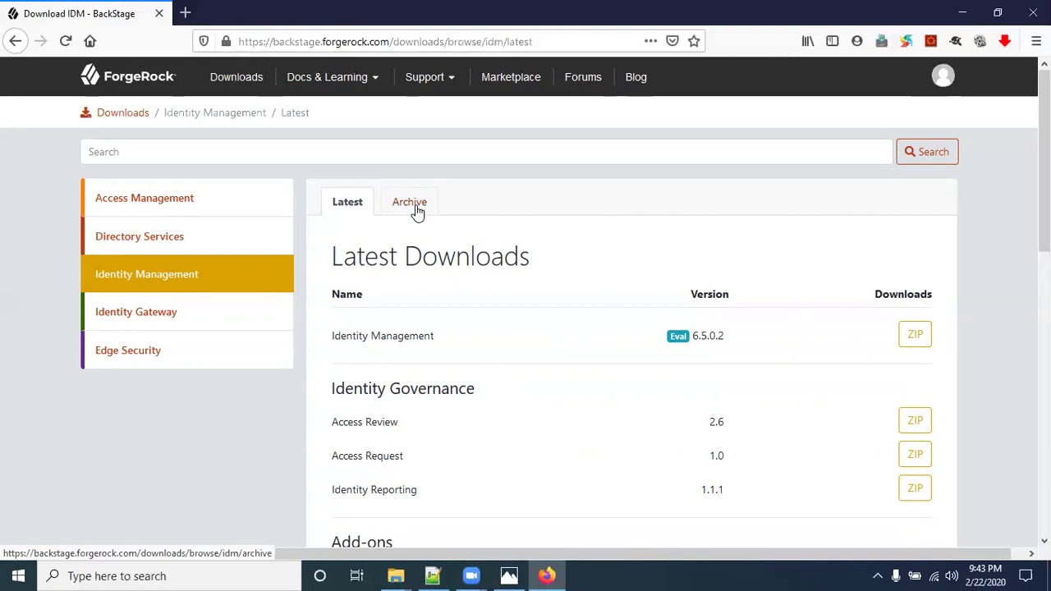
Filter the Archive to OpenIDM, version 4, Full Release, and get the 4.0.0 zip.
{"action": "left_click", "coordinate": [416, 210]}
{"action": "scroll", "coordinate": [464, 331], "scroll_direction": "down", "scroll_amount": 2}
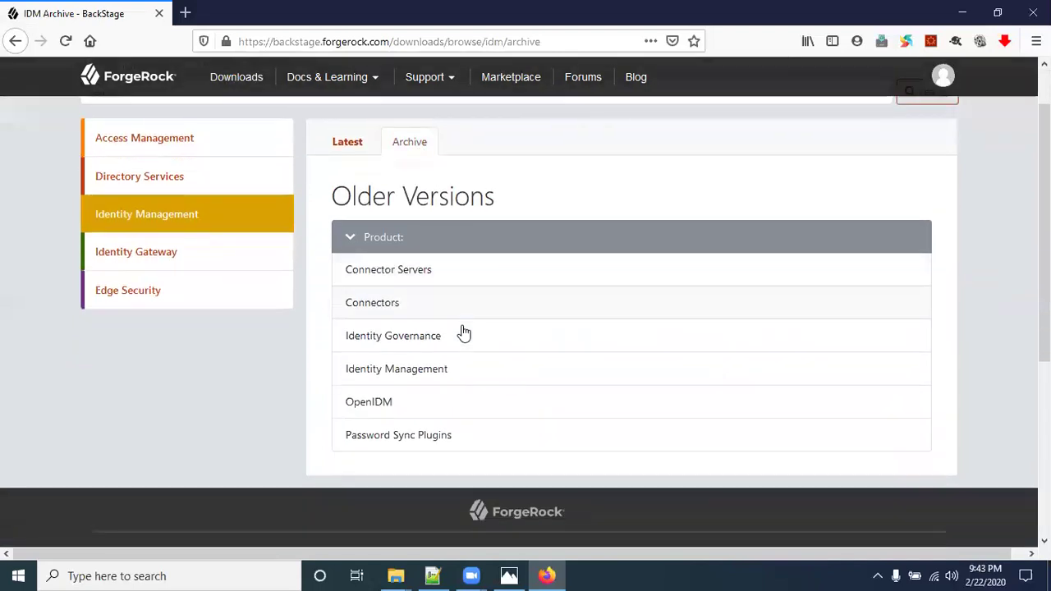
{"action": "left_click", "coordinate": [376, 389]}
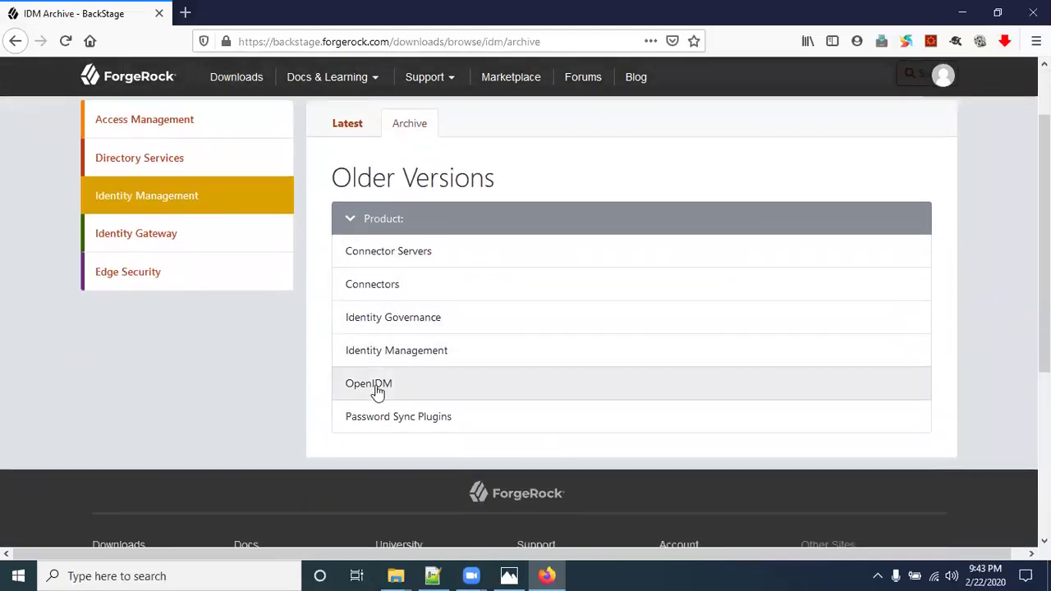
{"action": "left_click", "coordinate": [350, 322]}
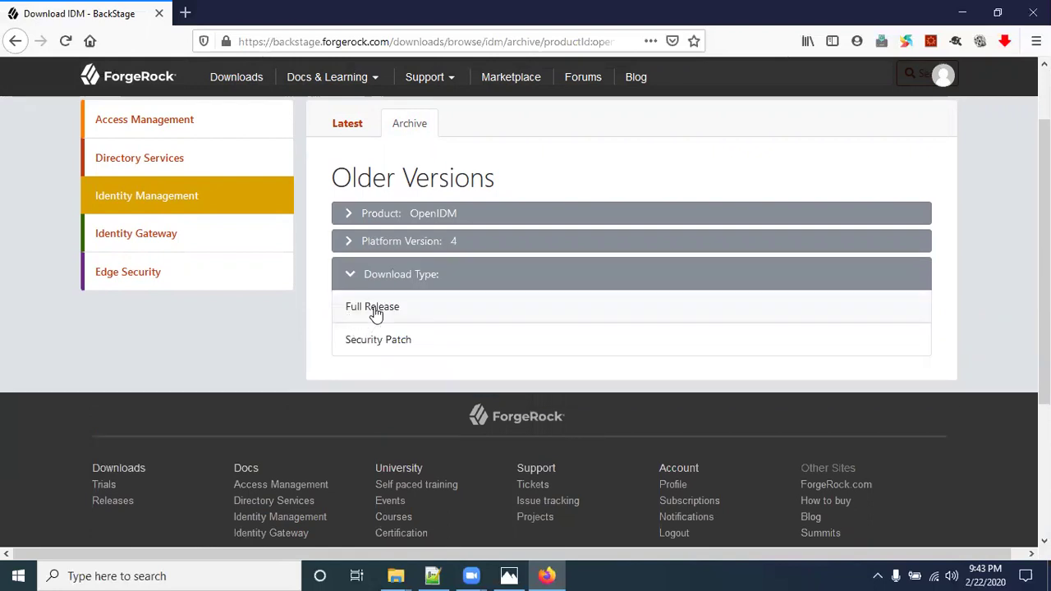
{"action": "left_click", "coordinate": [374, 308]}
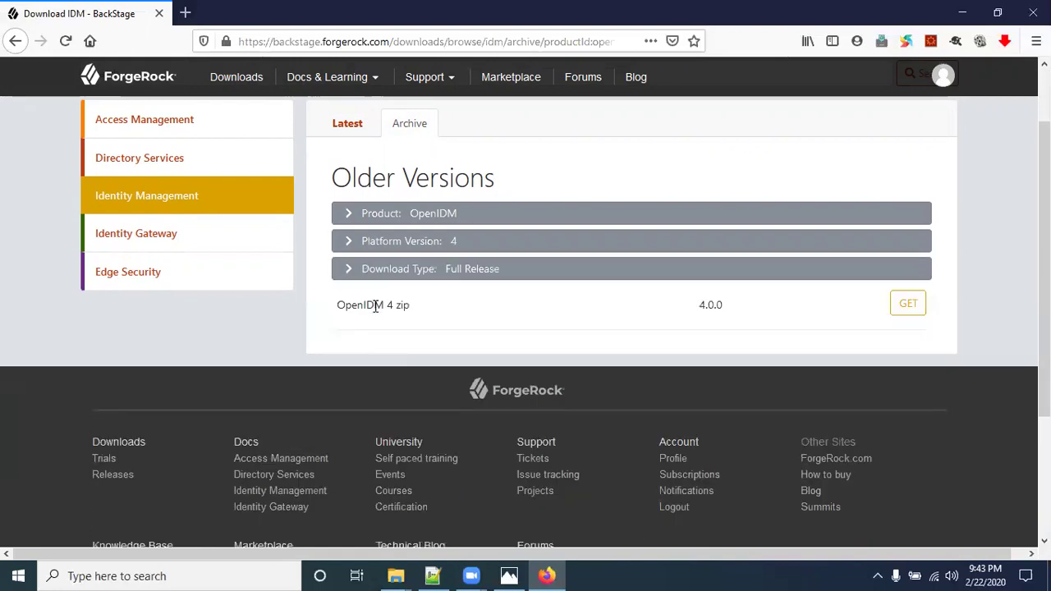
{"action": "left_click", "coordinate": [909, 307]}
{"action": "left_click", "coordinate": [916, 315]}
Browse This PC to D:\forgerock\blog, where the openidm-4.0.0 zip is stored.
{"action": "mouse_move", "coordinate": [400, 574]}
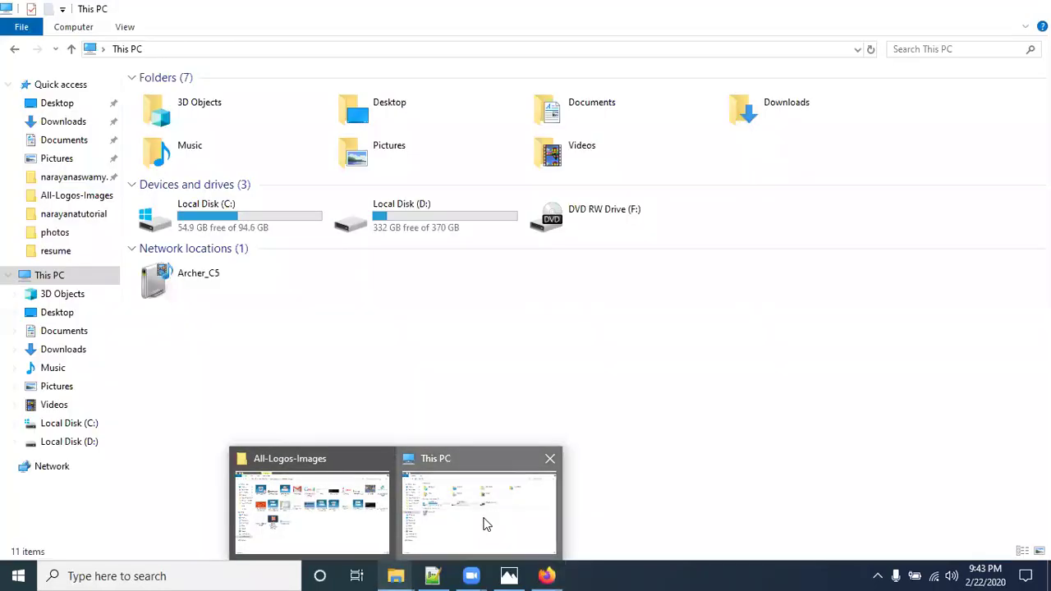
{"action": "left_click", "coordinate": [485, 520]}
{"action": "double_click", "coordinate": [406, 218]}
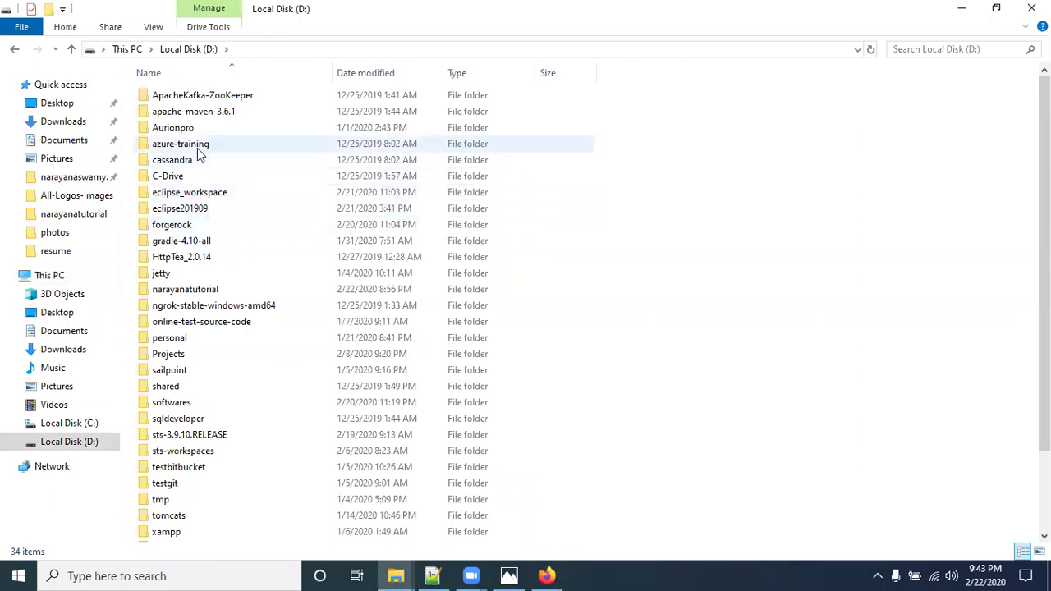
{"action": "left_click", "coordinate": [205, 242]}
{"action": "left_click", "coordinate": [194, 225]}
{"action": "double_click", "coordinate": [195, 225]}
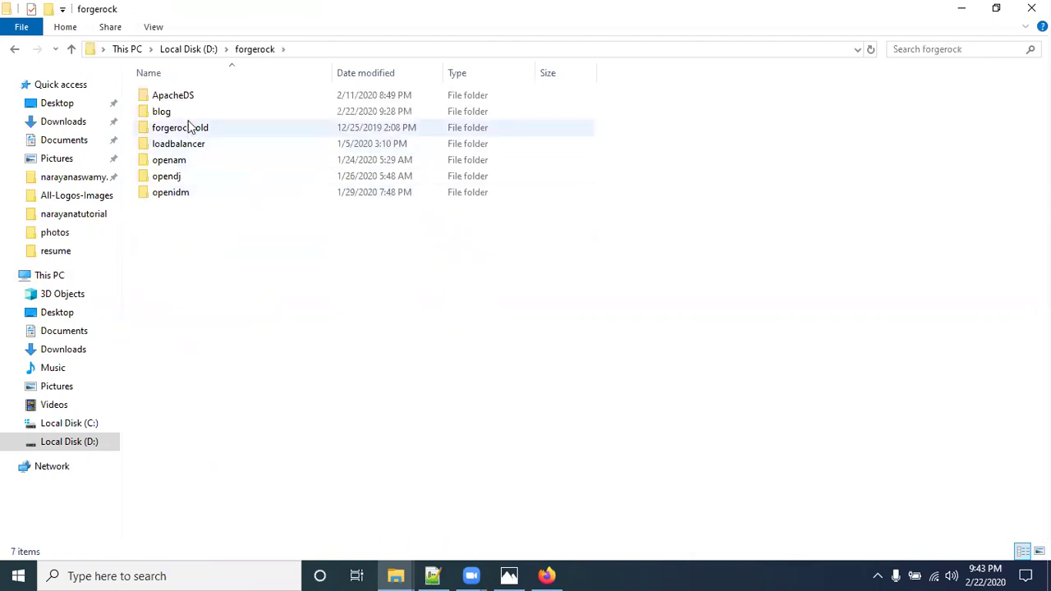
{"action": "double_click", "coordinate": [164, 111]}
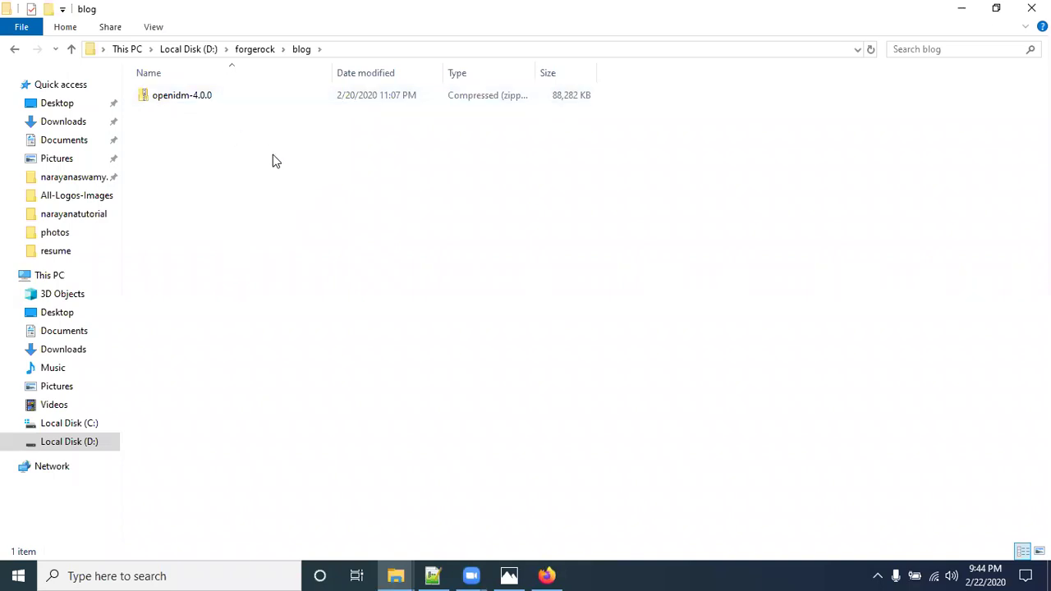
Extract openidm-4.0.0.zip in place with 7-Zip Extract Here, creating an openidm folder.
{"action": "left_click", "coordinate": [177, 101]}
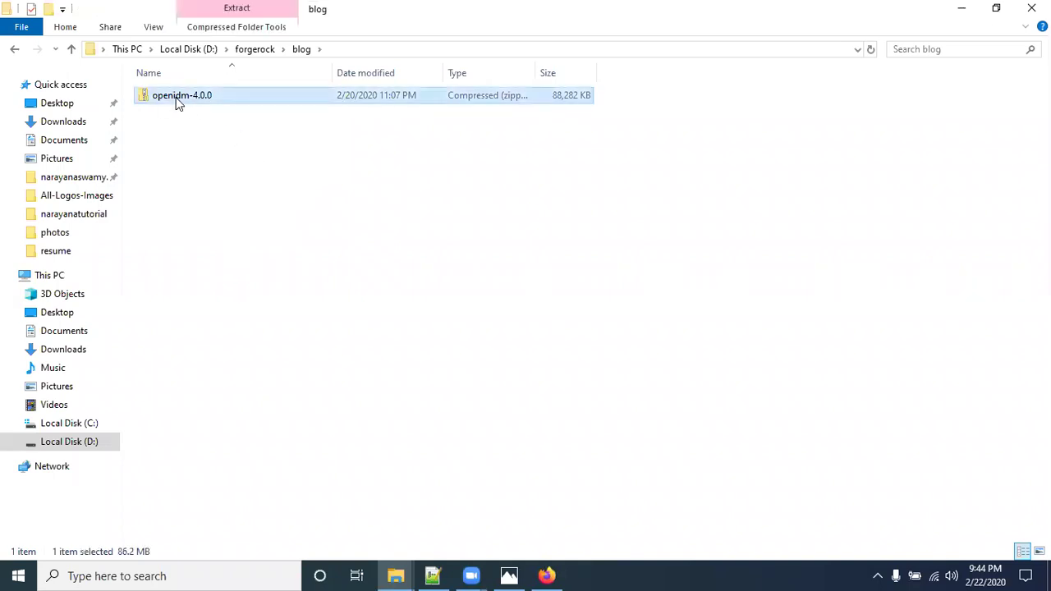
{"action": "right_click", "coordinate": [177, 101]}
{"action": "mouse_move", "coordinate": [270, 167]}
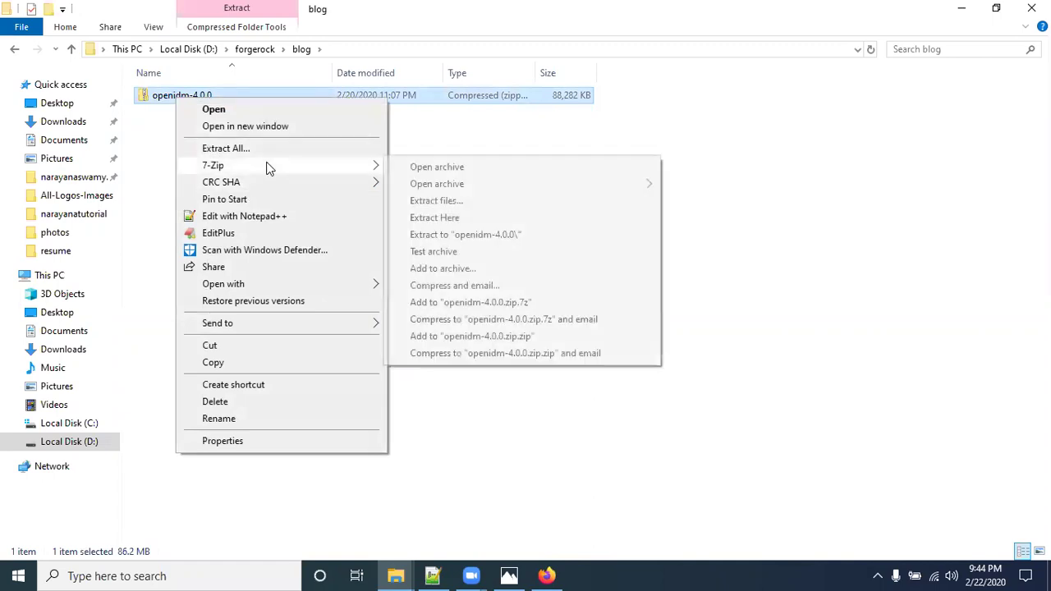
{"action": "left_click", "coordinate": [439, 218]}
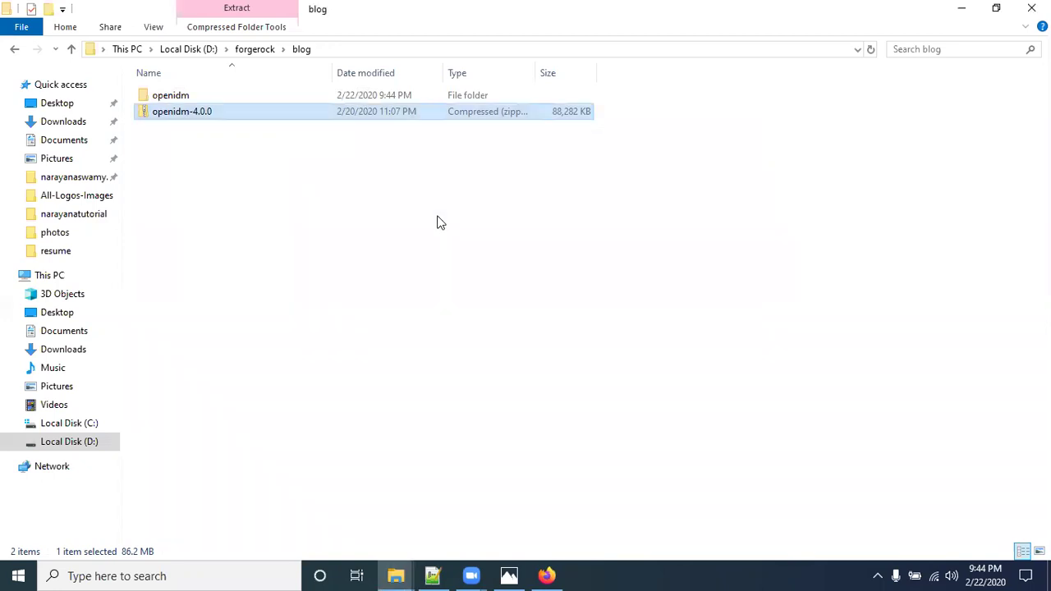
{"action": "left_click", "coordinate": [307, 206]}
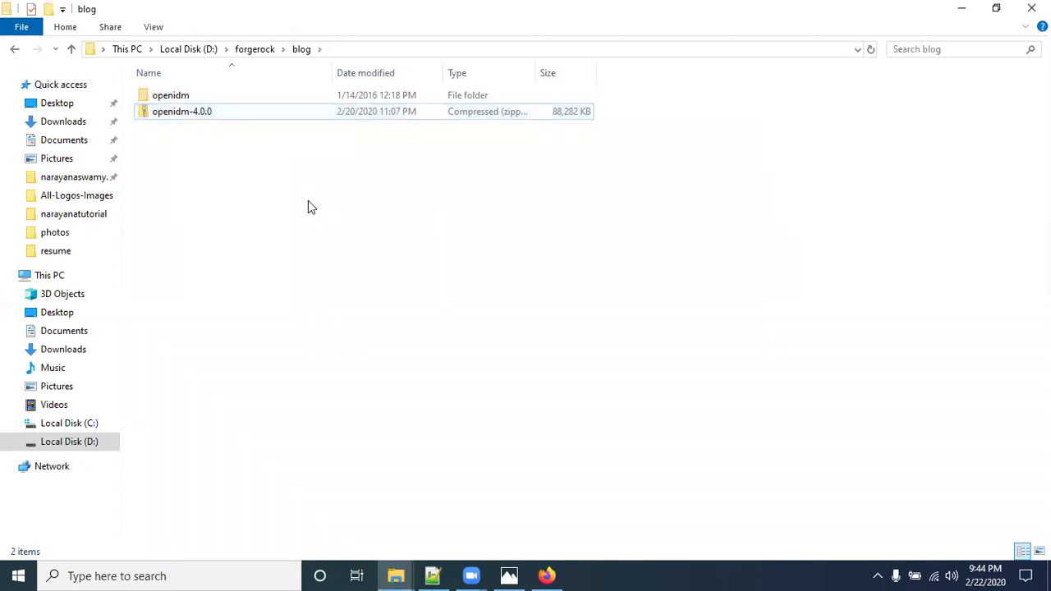
Open the openidm folder with bin, conf and startup scripts, then Windows search.
{"action": "double_click", "coordinate": [172, 98]}
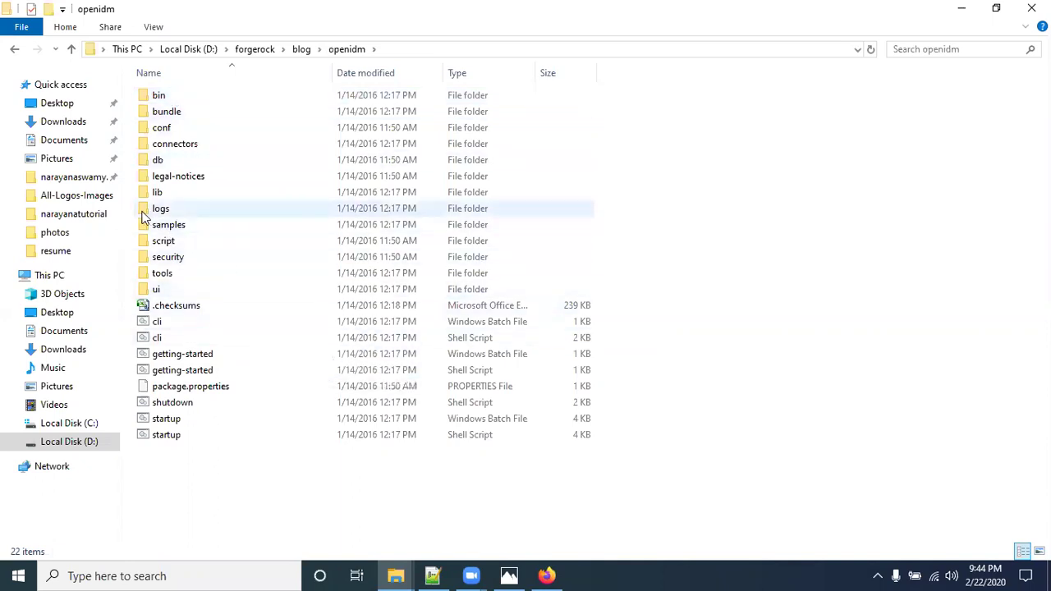
{"action": "left_click", "coordinate": [180, 575]}
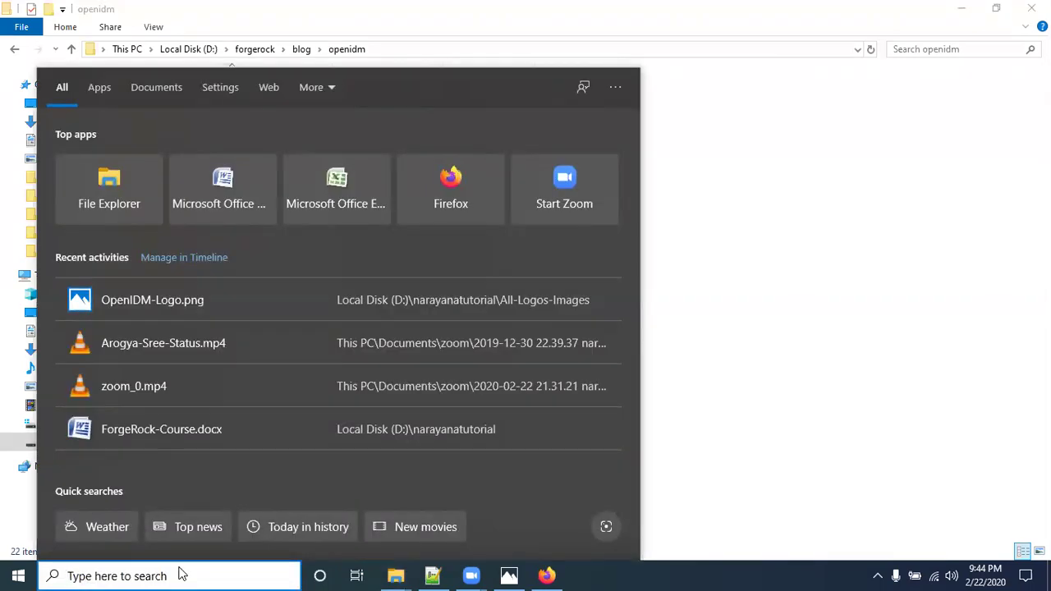
Open Command Prompt and copy the openidm folder path from Explorer's address bar.
{"action": "type", "text": "cmd"}
{"action": "key", "text": "Return"}
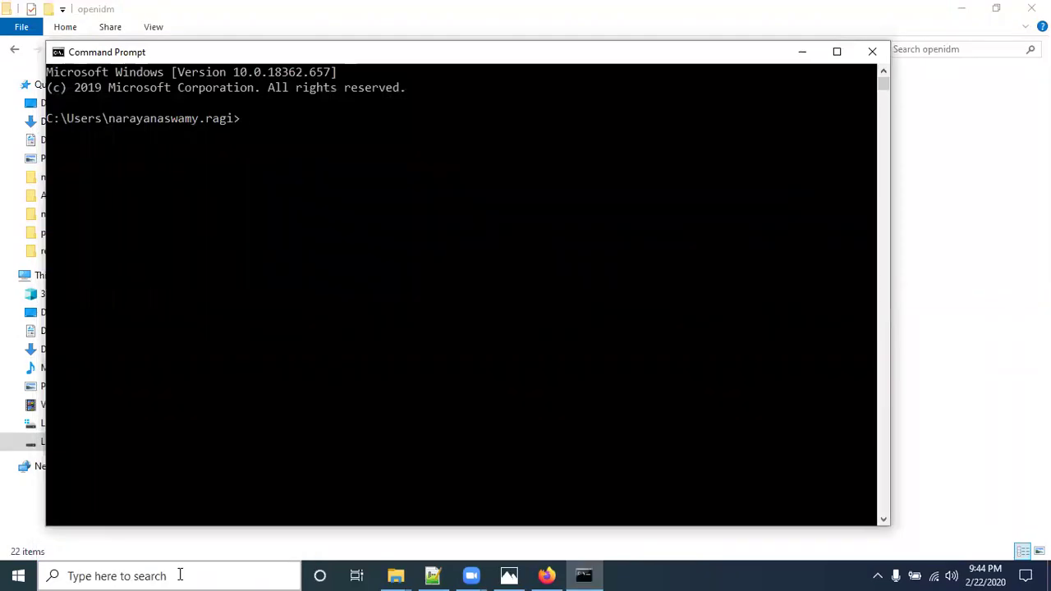
{"action": "key", "text": "alt+Tab"}
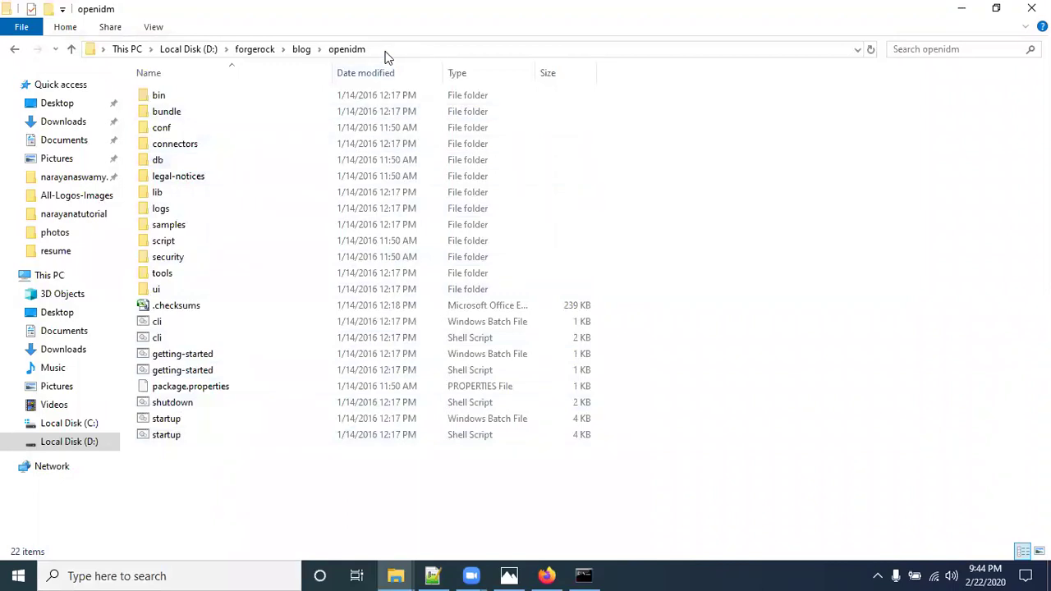
{"action": "left_click", "coordinate": [386, 50]}
{"action": "key", "text": "ctrl+c"}
{"action": "key", "text": "alt+Tab"}
{"action": "left_click", "coordinate": [411, 227]}
Switch the prompt to drive D: and cd into the pasted D:\forgerock\blog\openidm path.
{"action": "type", "text": "d:"}
{"action": "key", "text": "Return"}
{"action": "type", "text": "cd"}
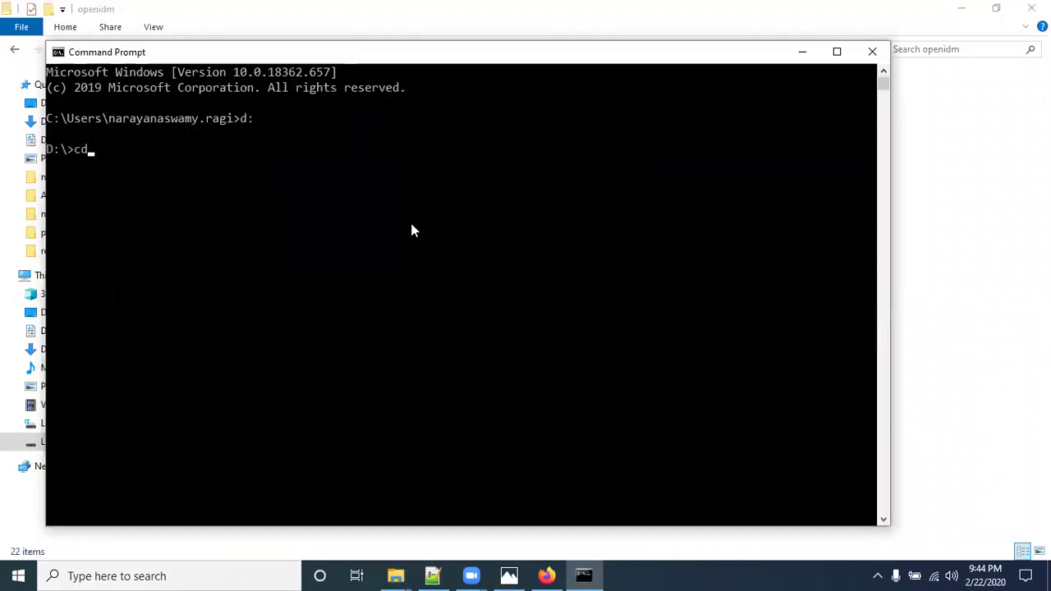
{"action": "key", "text": "ctrl+v"}
{"action": "key", "text": "Return"}
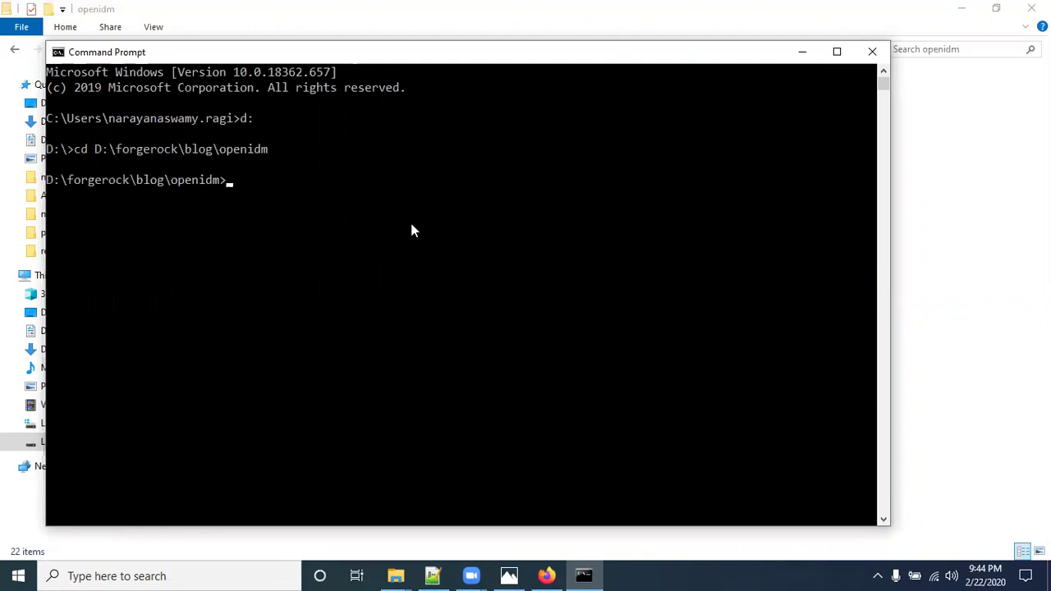
{"action": "key", "text": "alt+Tab"}
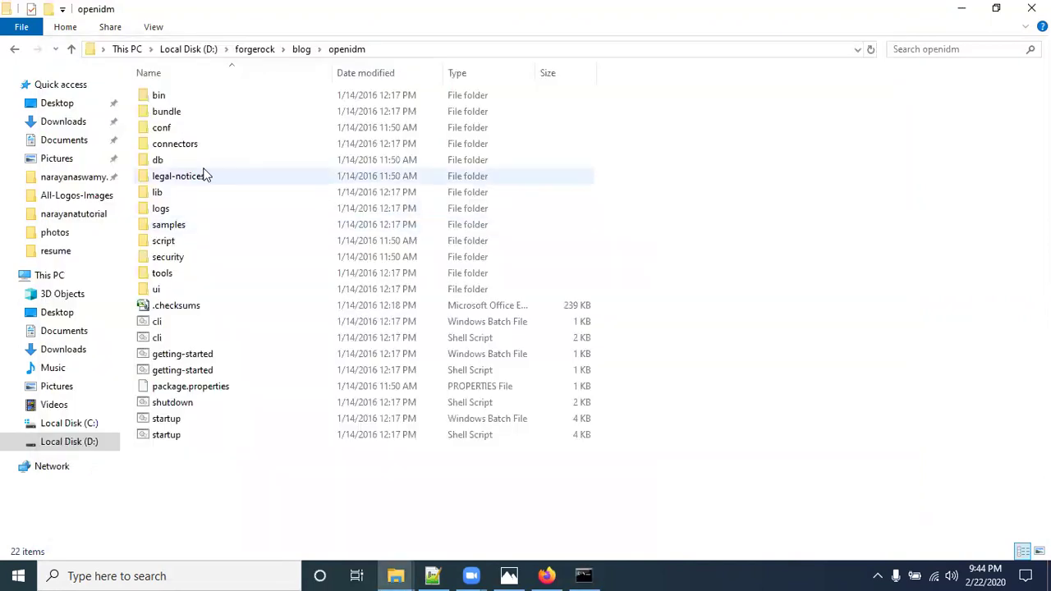
Browse into conf\boot and open boot.properties with Edit with Notepad++.
{"action": "mouse_move", "coordinate": [171, 161]}
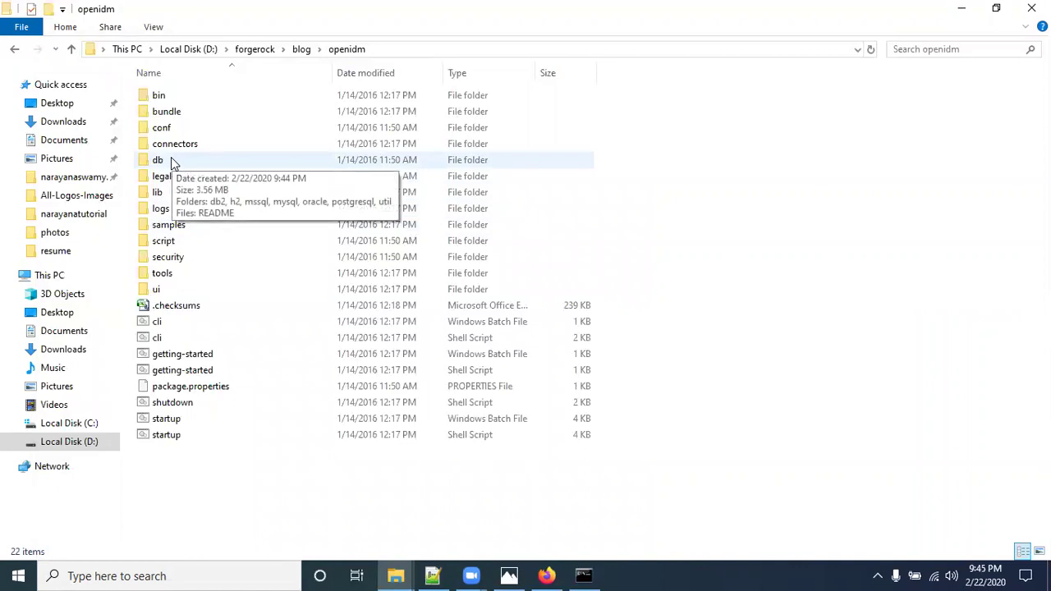
{"action": "mouse_move", "coordinate": [156, 143]}
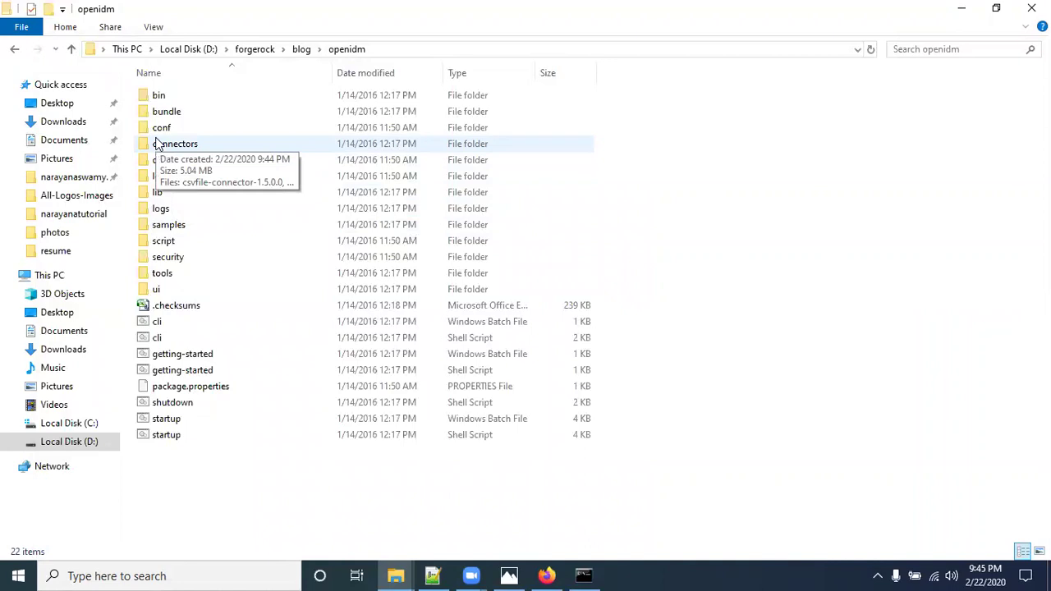
{"action": "double_click", "coordinate": [161, 129]}
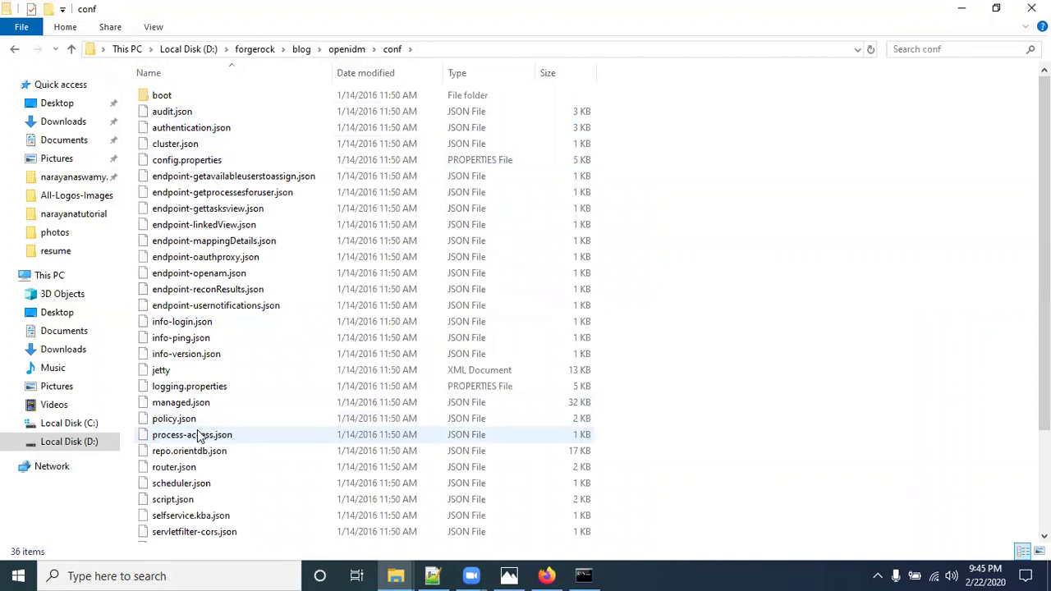
{"action": "double_click", "coordinate": [158, 99]}
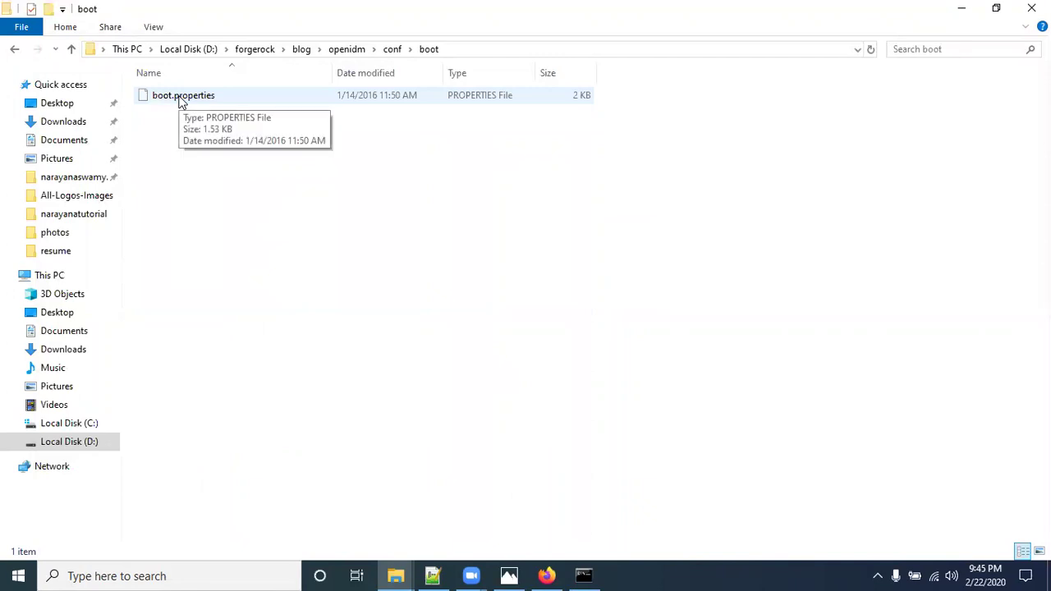
{"action": "right_click", "coordinate": [181, 99]}
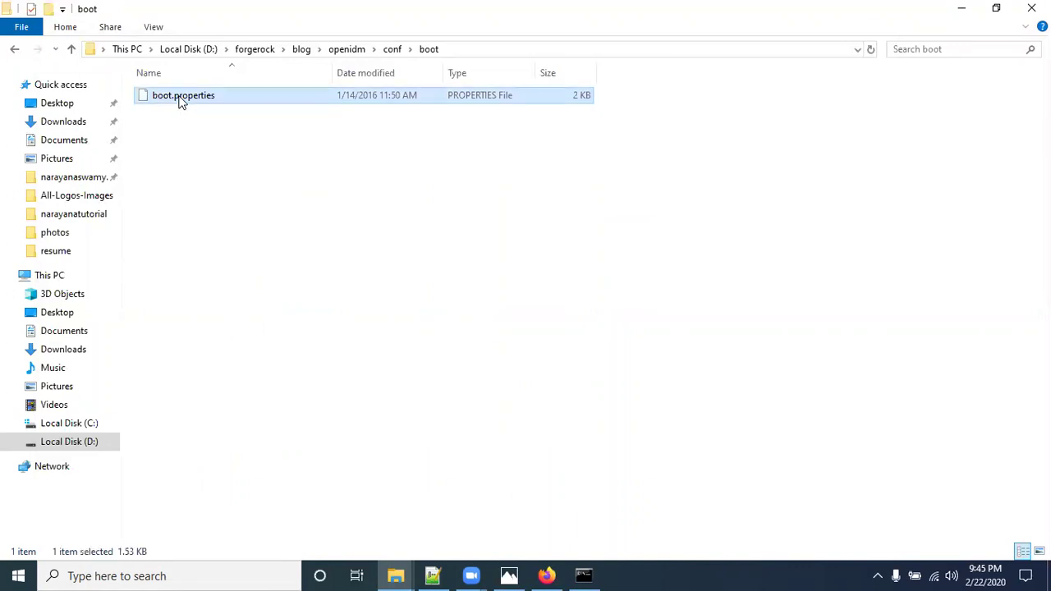
{"action": "left_click", "coordinate": [230, 159]}
Change openidm.port.http=8080 to 8087 on line 1, save with Ctrl+S, and close the tab.
{"action": "double_click", "coordinate": [164, 80]}
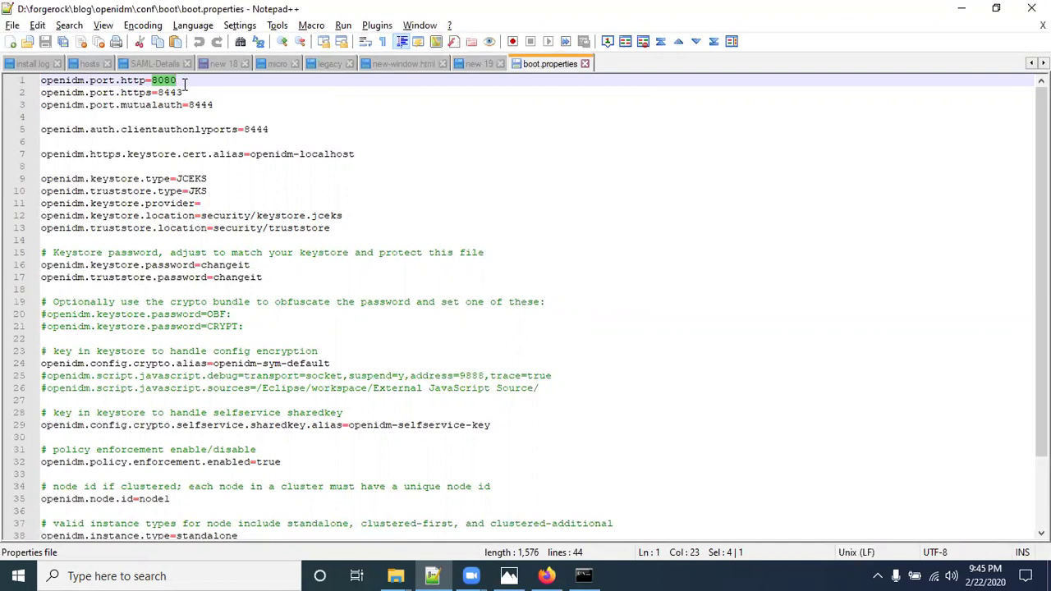
{"action": "left_click", "coordinate": [188, 83]}
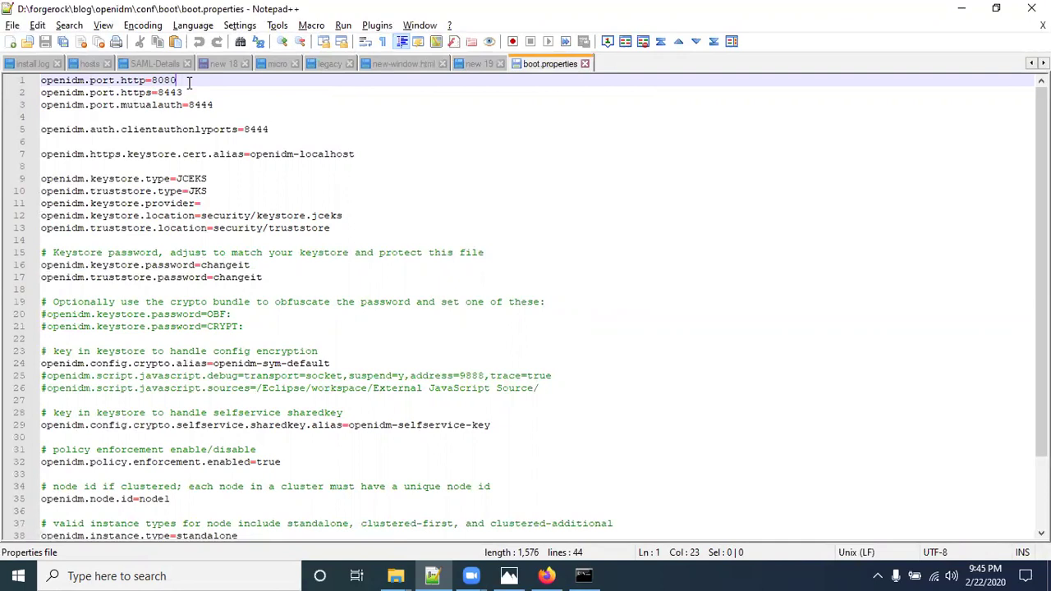
{"action": "key", "text": "BackSpace"}
{"action": "type", "text": "7"}
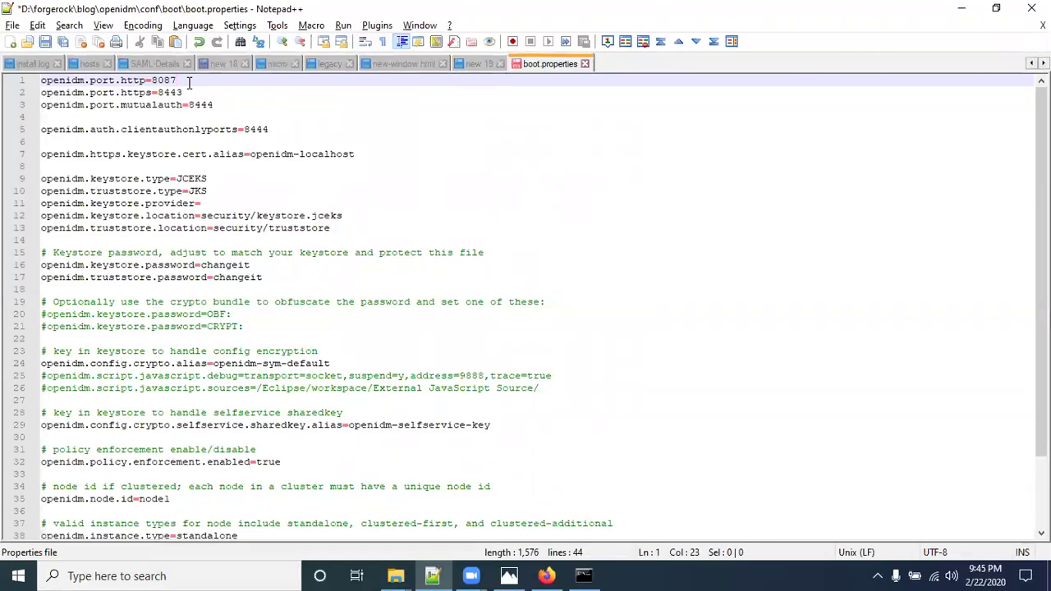
{"action": "key", "text": "ctrl+s"}
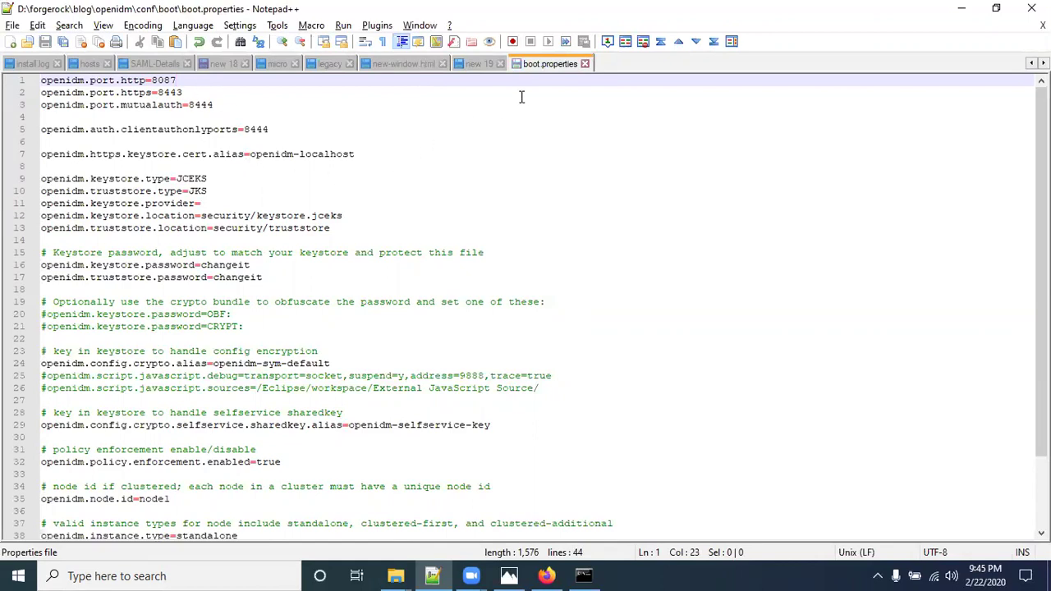
{"action": "left_click", "coordinate": [586, 63]}
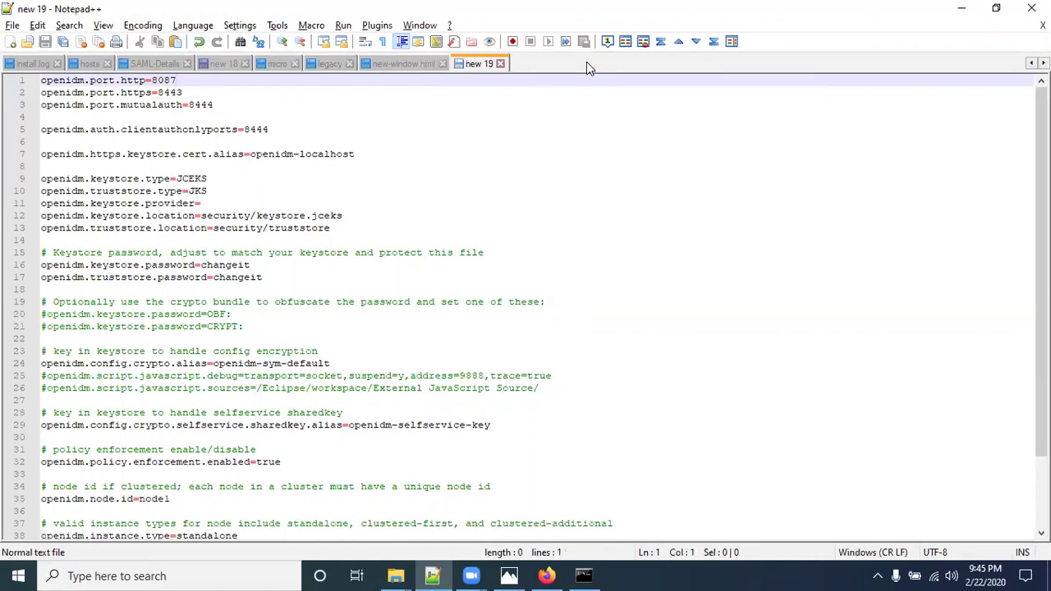
{"action": "key", "text": "alt+Tab"}
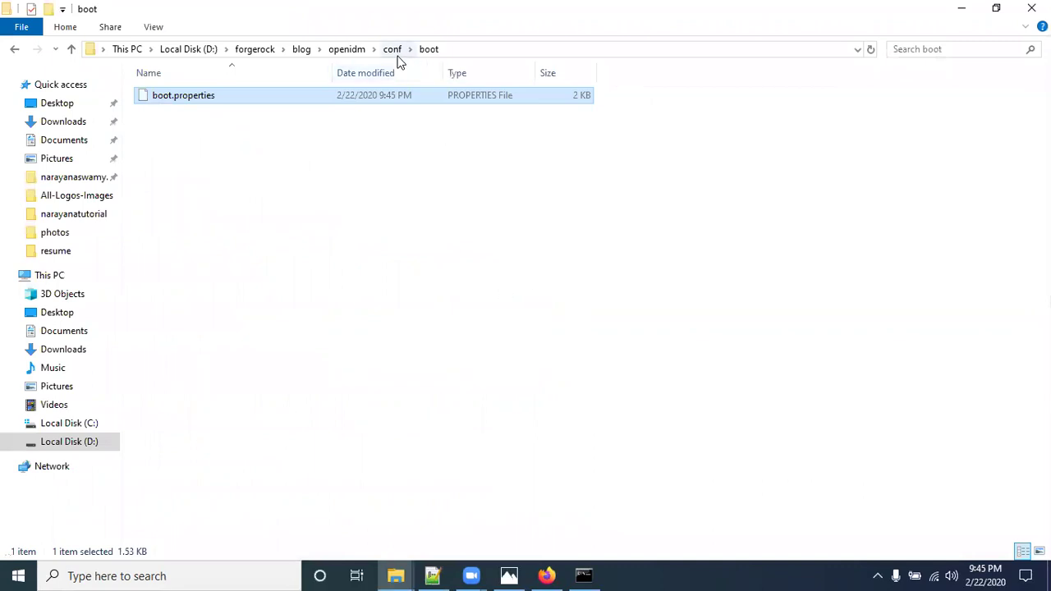
Go up to the conf folder and open repo.orientdb.json in Notepad++.
{"action": "left_click", "coordinate": [395, 52]}
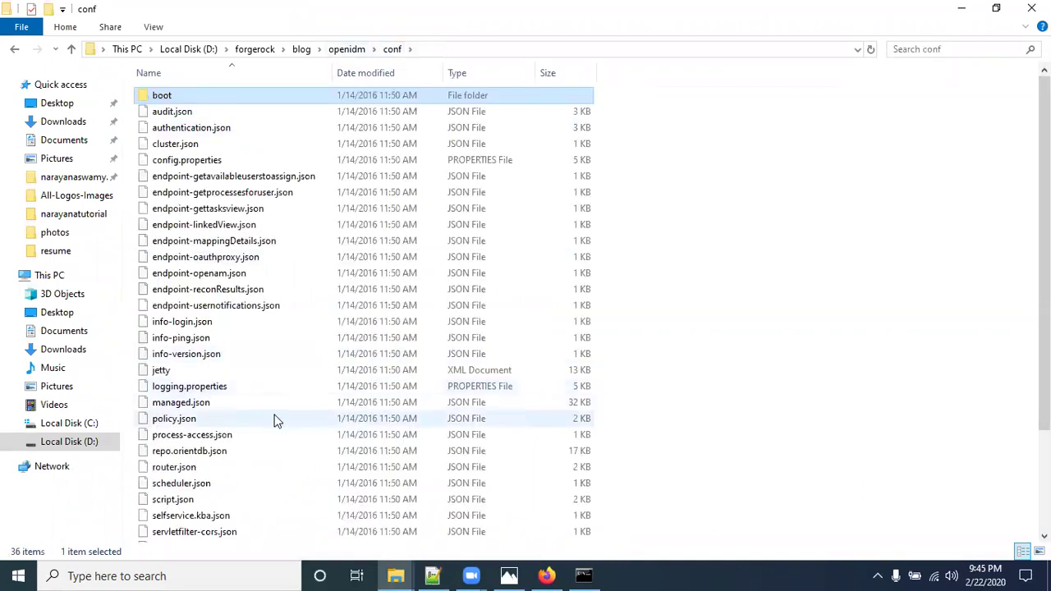
{"action": "scroll", "coordinate": [275, 420], "scroll_direction": "down", "scroll_amount": 3}
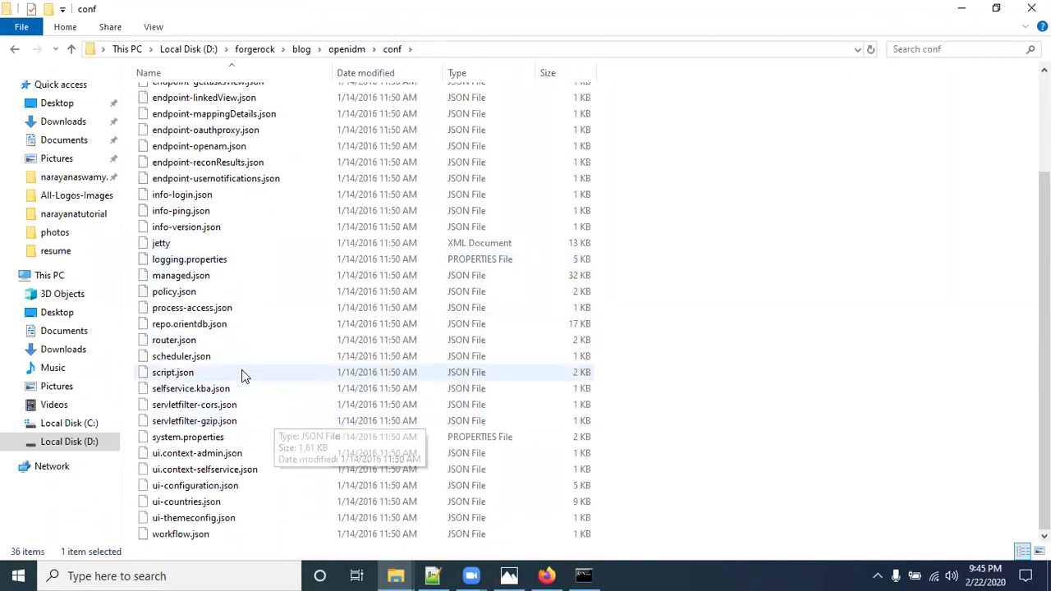
{"action": "left_click", "coordinate": [205, 326]}
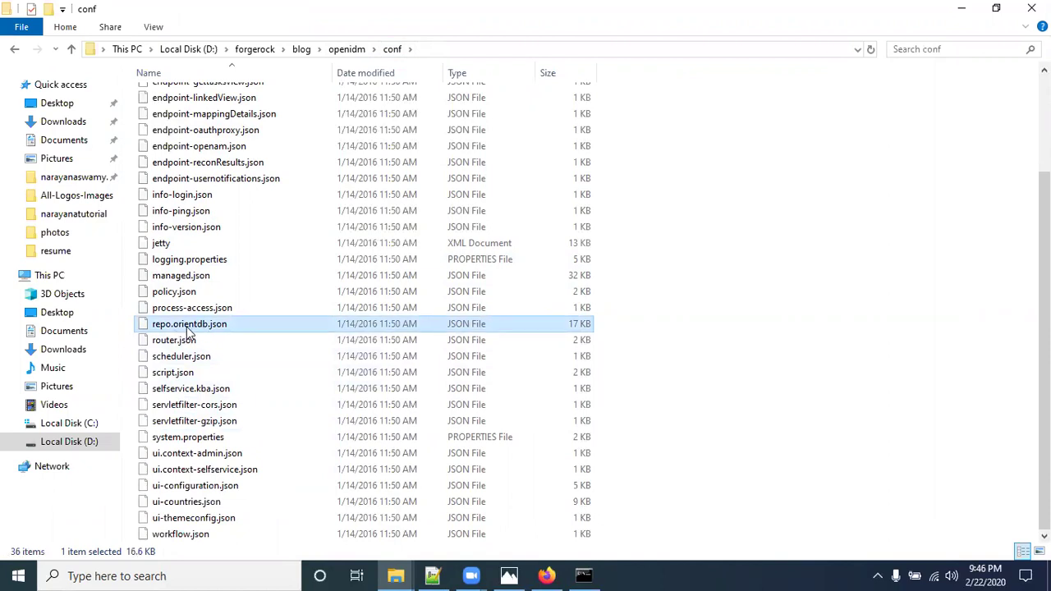
{"action": "right_click", "coordinate": [197, 330]}
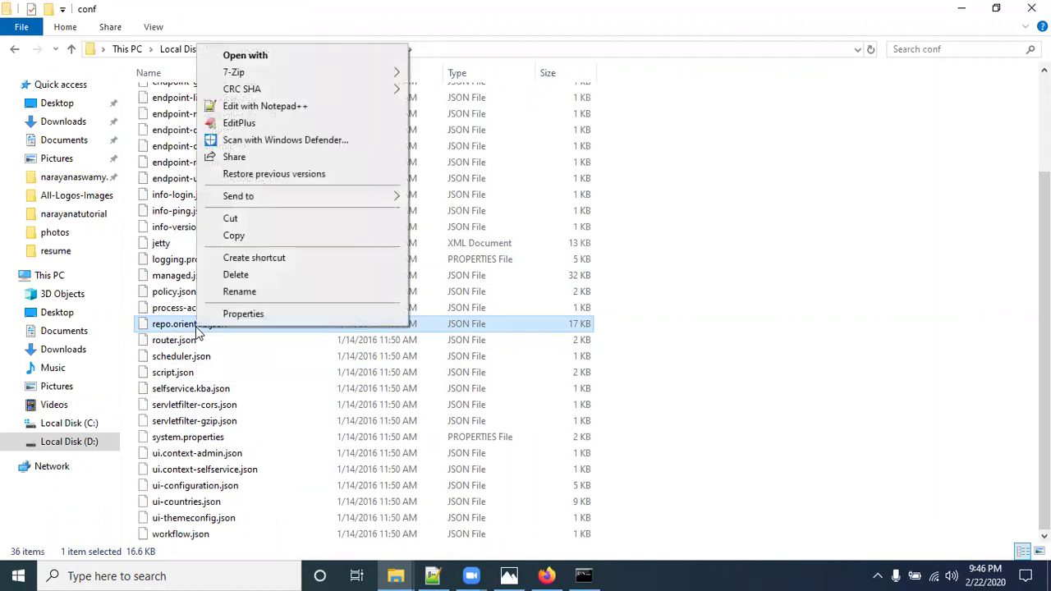
{"action": "left_click", "coordinate": [262, 108]}
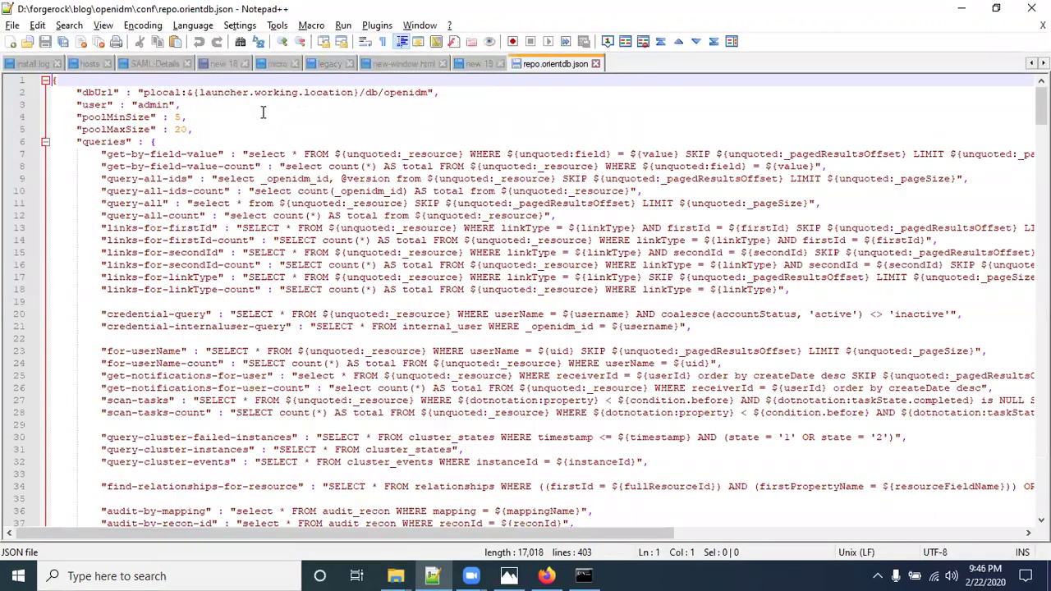
Close repo.orientdb.json, minimize Notepad++, and return to the openidm folder.
{"action": "left_click", "coordinate": [595, 64]}
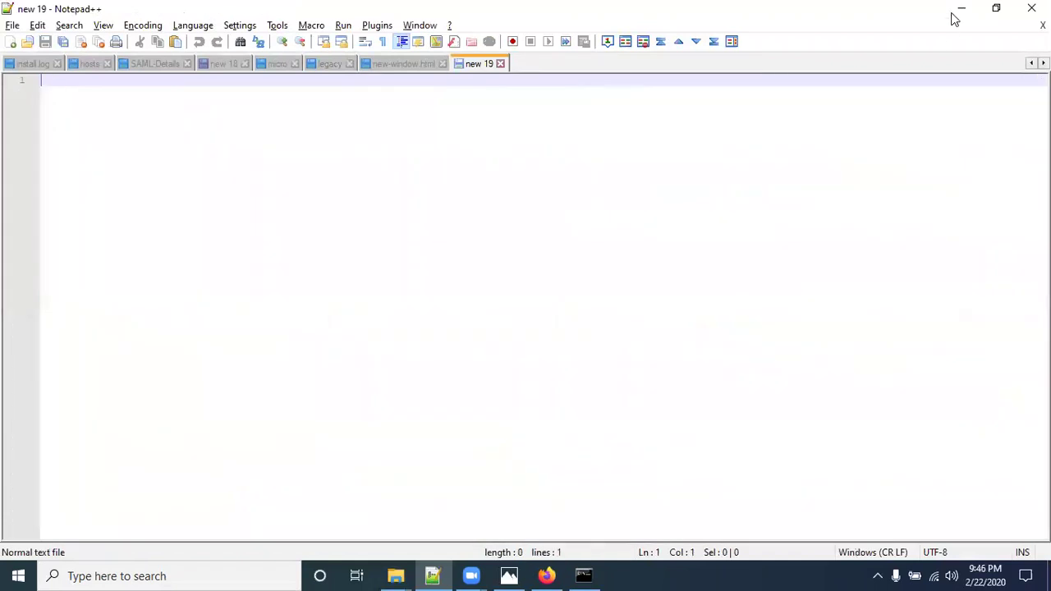
{"action": "left_click", "coordinate": [961, 8]}
{"action": "left_click", "coordinate": [358, 49]}
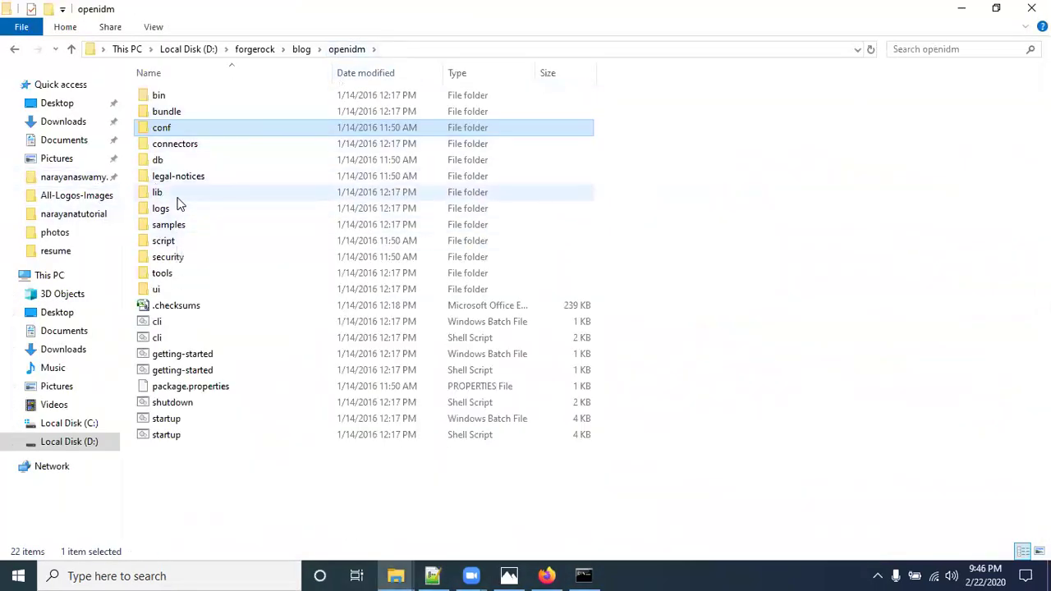
In Command Prompt, tab-complete 'st' to startup.bat without running it.
{"action": "left_click", "coordinate": [588, 575]}
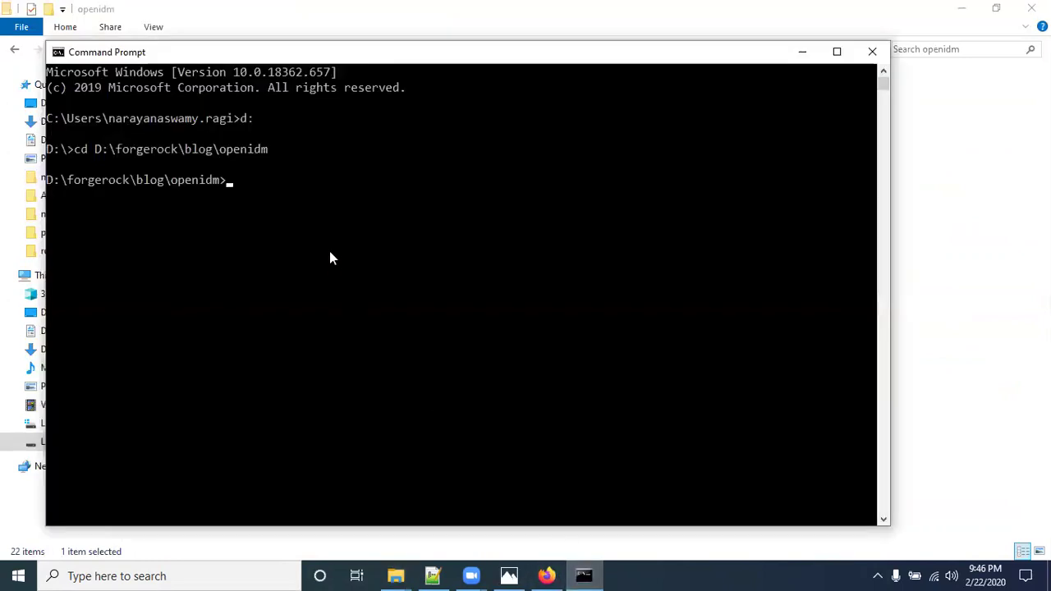
{"action": "type", "text": "st"}
{"action": "key", "text": "Tab"}
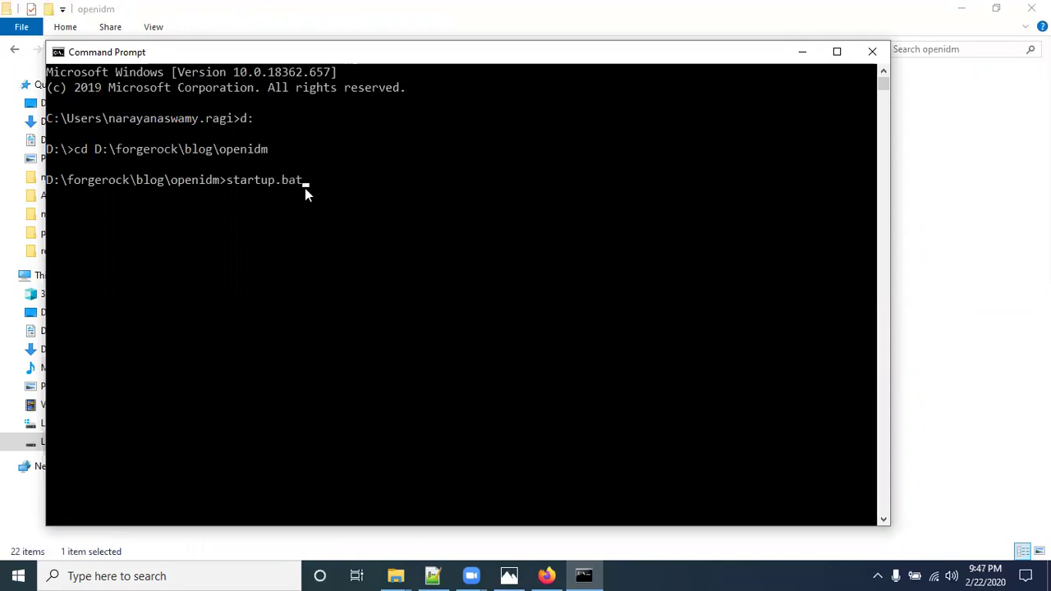
Run startup.bat to launch OpenIDM and review the OPENIDM_HOME, OPENIDM_OPTS and logging lines.
{"action": "key", "text": "Return"}
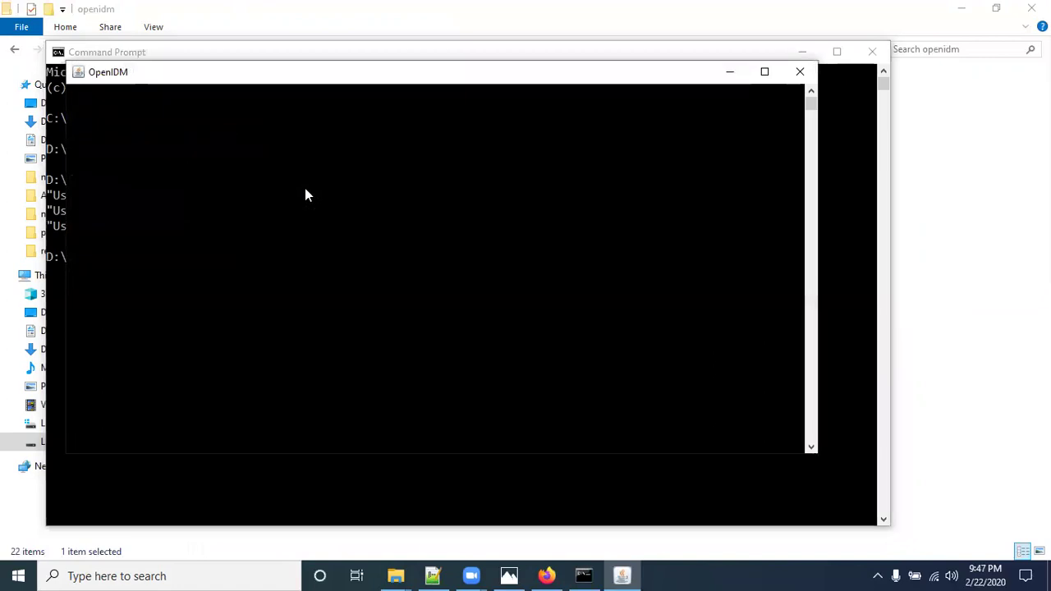
{"action": "left_click_drag", "start_coordinate": [369, 76], "coordinate": [483, 87]}
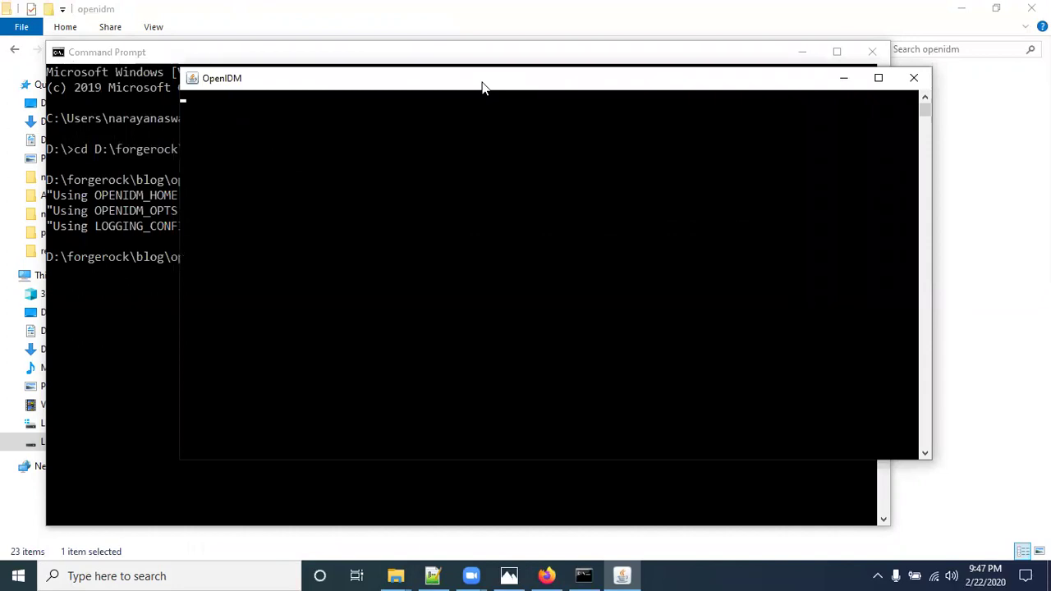
{"action": "left_click", "coordinate": [128, 259]}
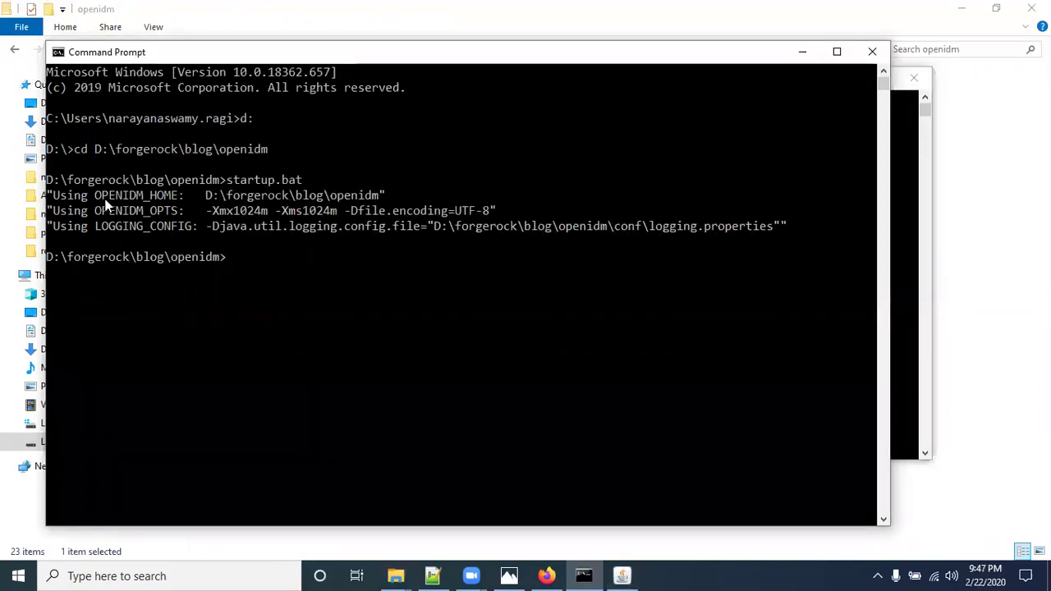
{"action": "left_click_drag", "start_coordinate": [206, 195], "coordinate": [376, 197]}
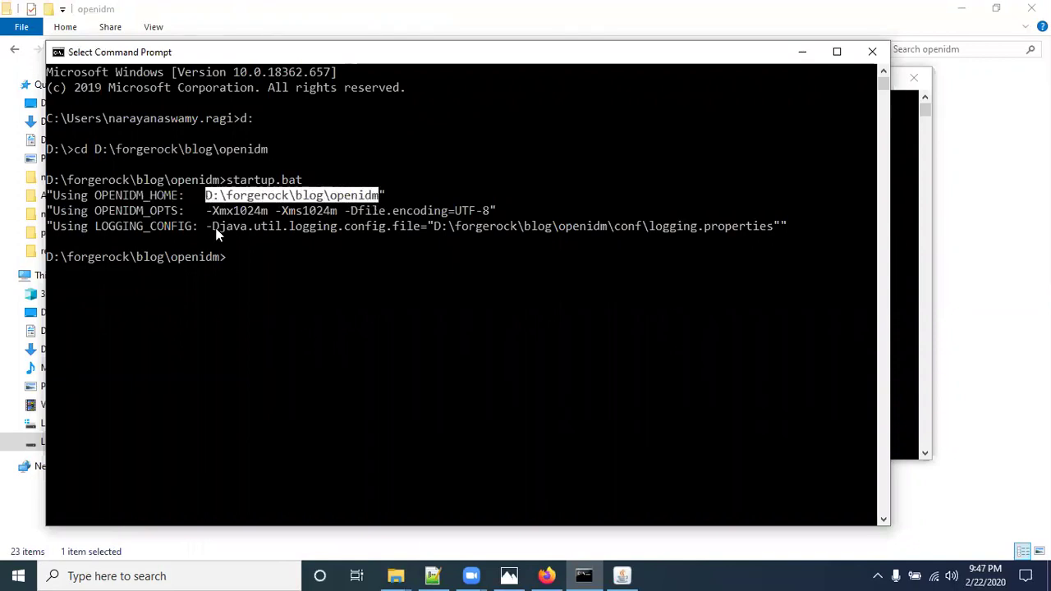
{"action": "left_click_drag", "start_coordinate": [95, 211], "coordinate": [328, 215]}
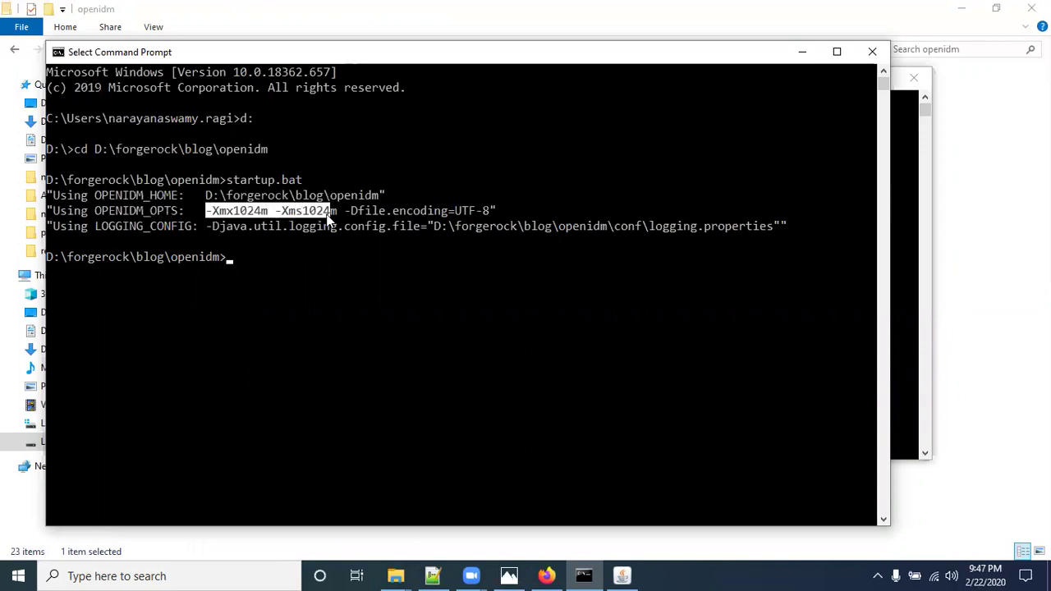
{"action": "left_click_drag", "start_coordinate": [137, 227], "coordinate": [160, 226]}
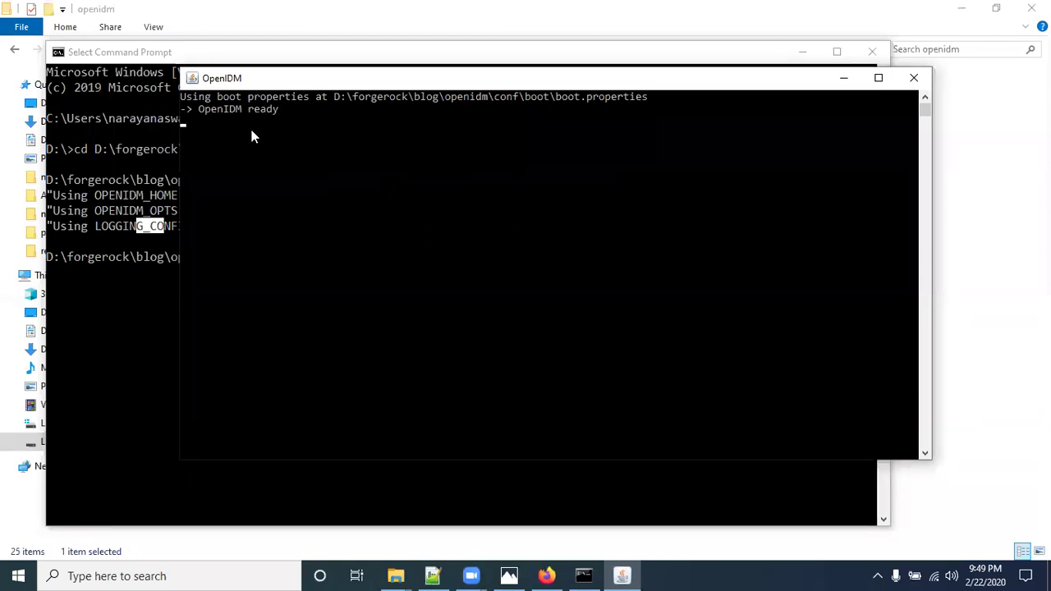
Run 'scr list' in the OpenIDM console and maximize it to read each component's state.
{"action": "left_click_drag", "start_coordinate": [197, 109], "coordinate": [280, 110]}
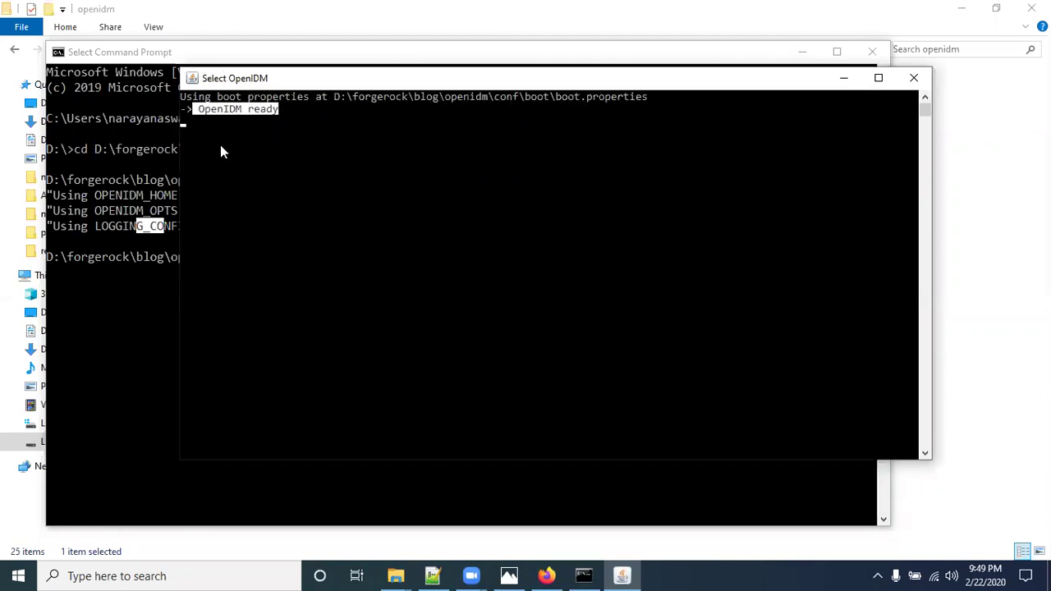
{"action": "left_click", "coordinate": [245, 131]}
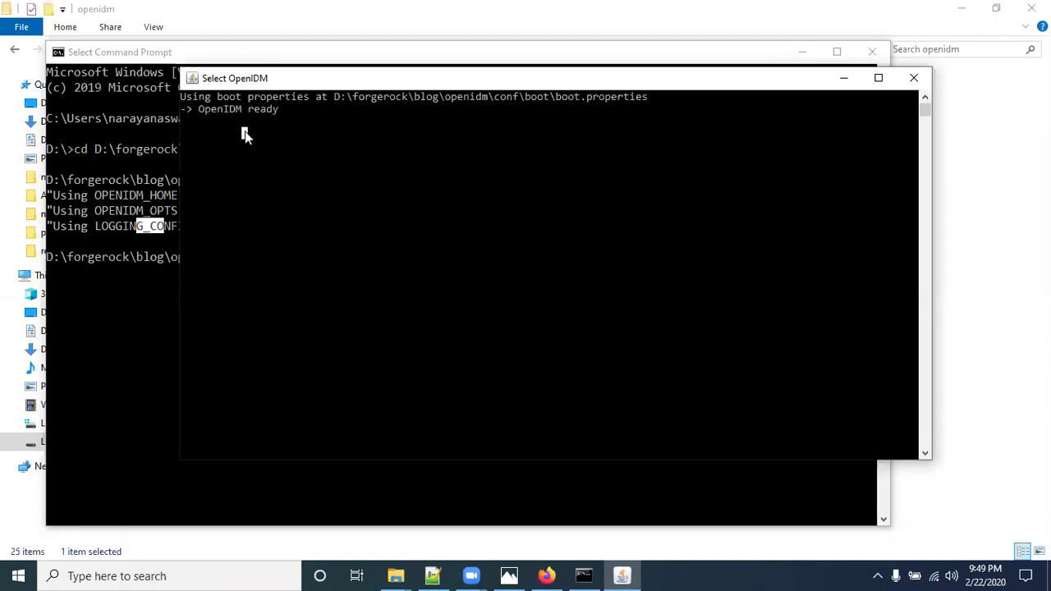
{"action": "type", "text": "scr"}
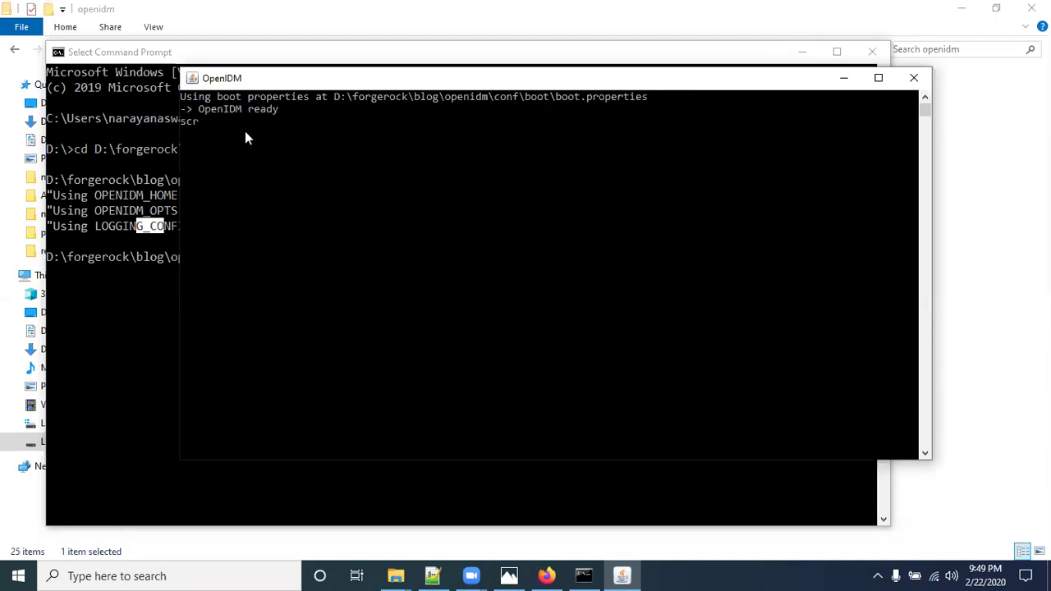
{"action": "type", "text": " list"}
{"action": "key", "text": "Return"}
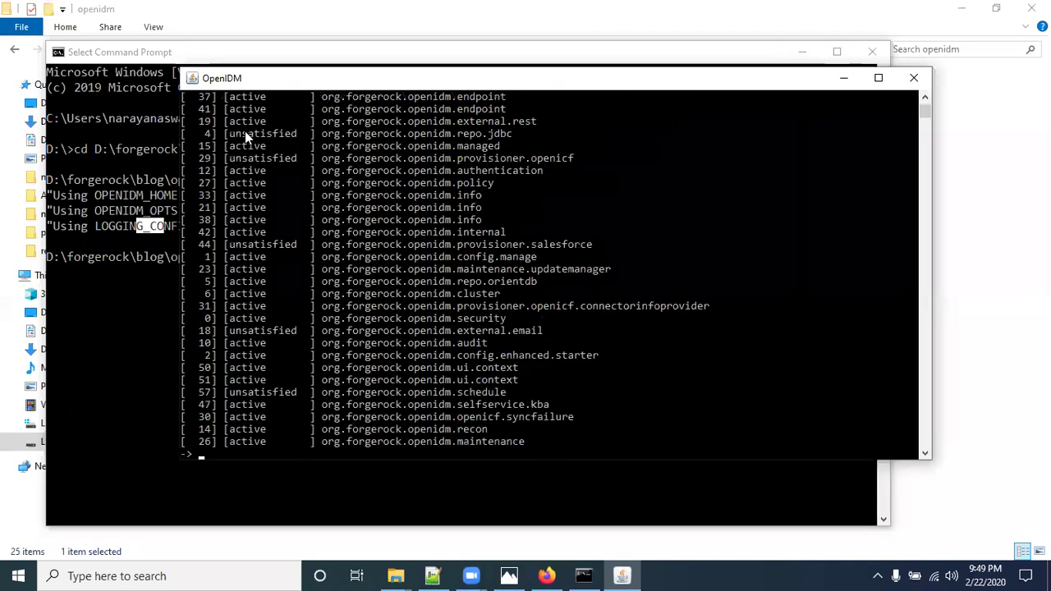
{"action": "scroll", "coordinate": [294, 295], "scroll_direction": "up", "scroll_amount": 4}
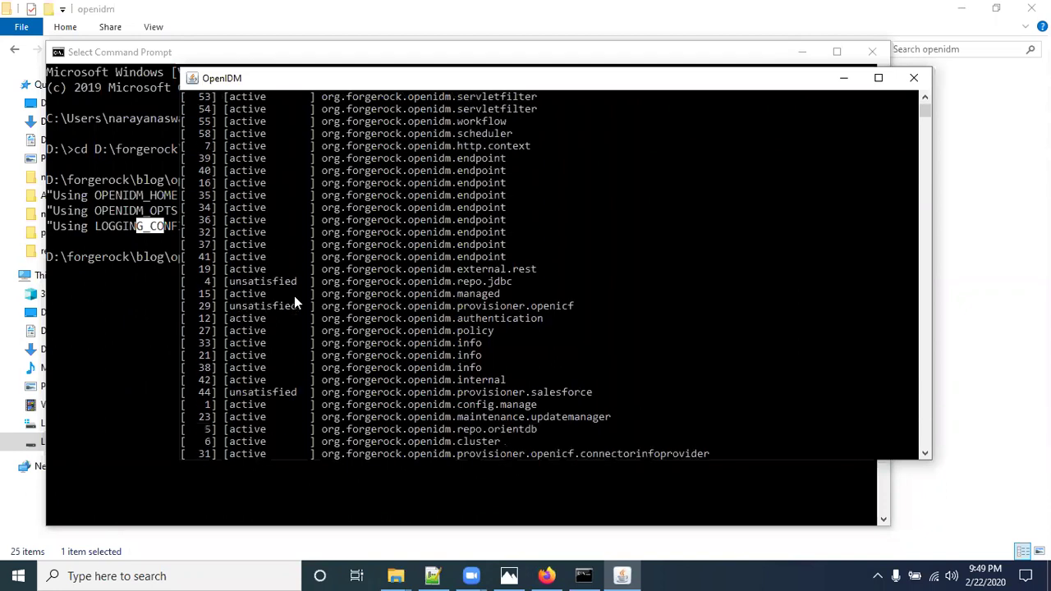
{"action": "scroll", "coordinate": [294, 296], "scroll_direction": "up", "scroll_amount": 3}
{"action": "left_click", "coordinate": [878, 77]}
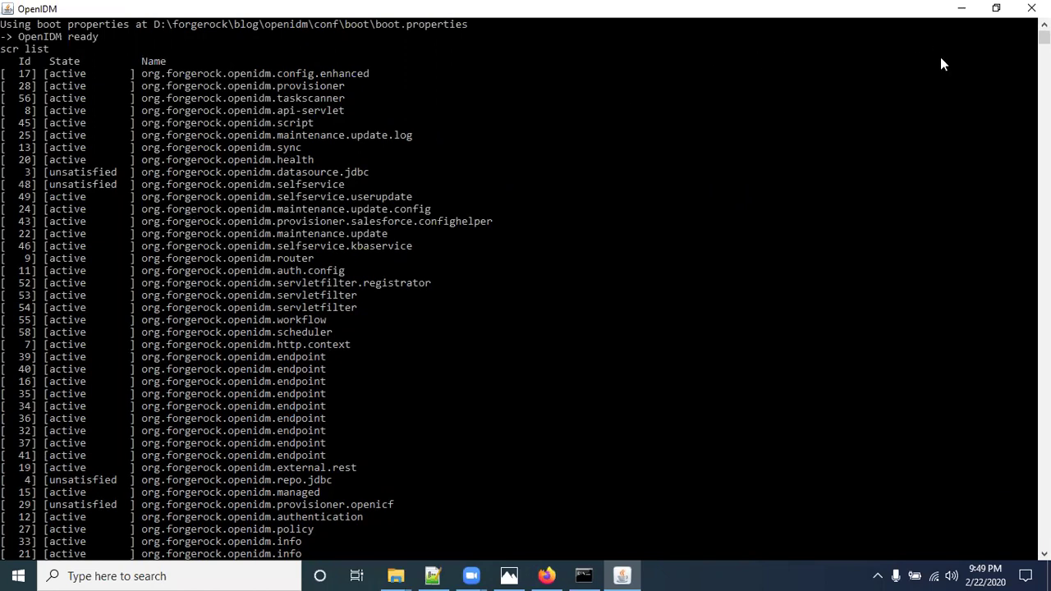
{"action": "left_click", "coordinate": [996, 8]}
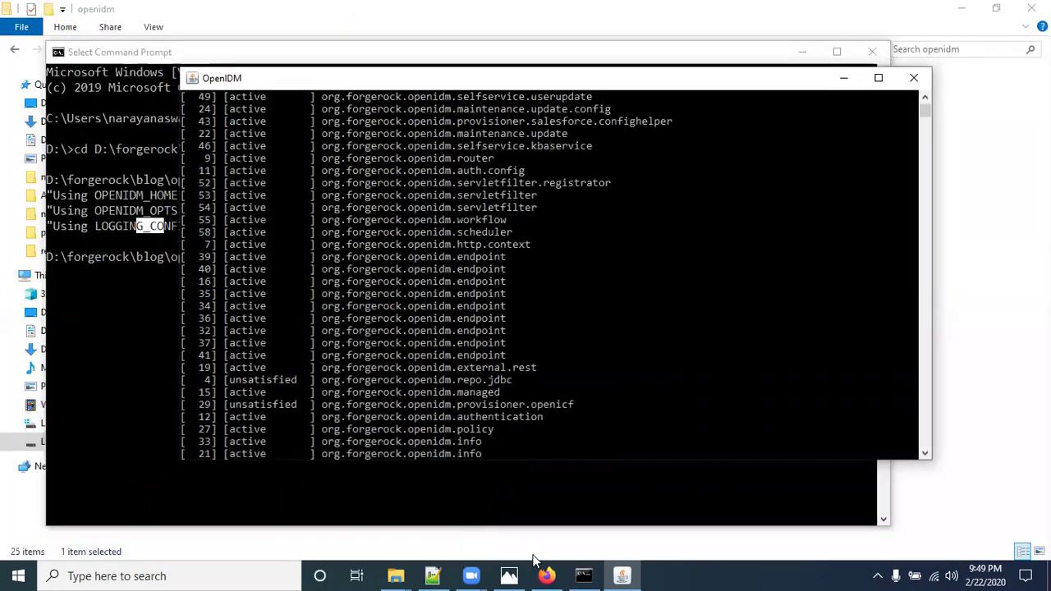
{"action": "left_click", "coordinate": [545, 576]}
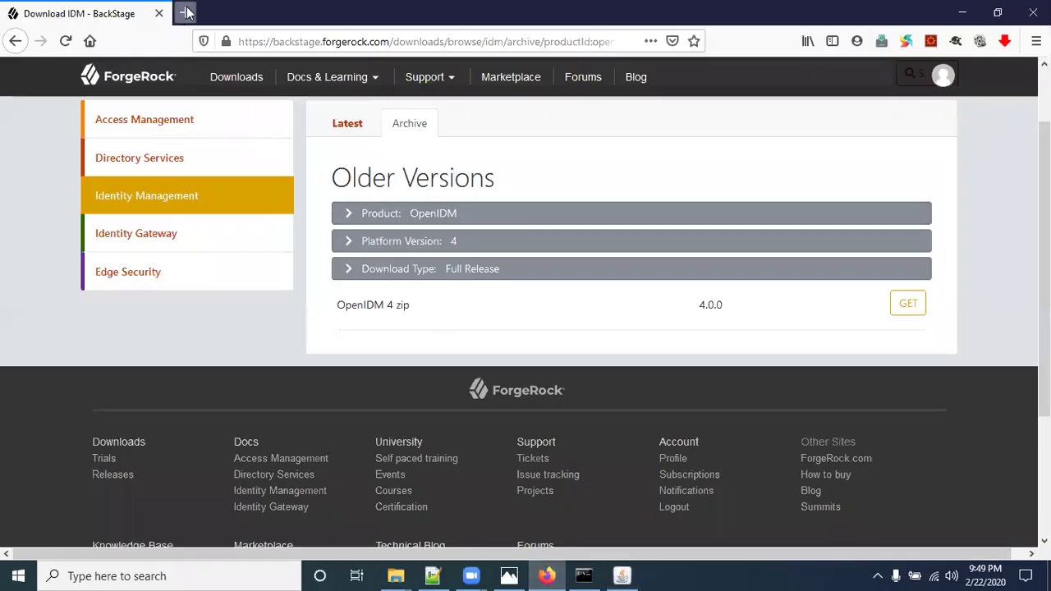
{"action": "left_click", "coordinate": [186, 13]}
{"action": "type", "text": "ht"}
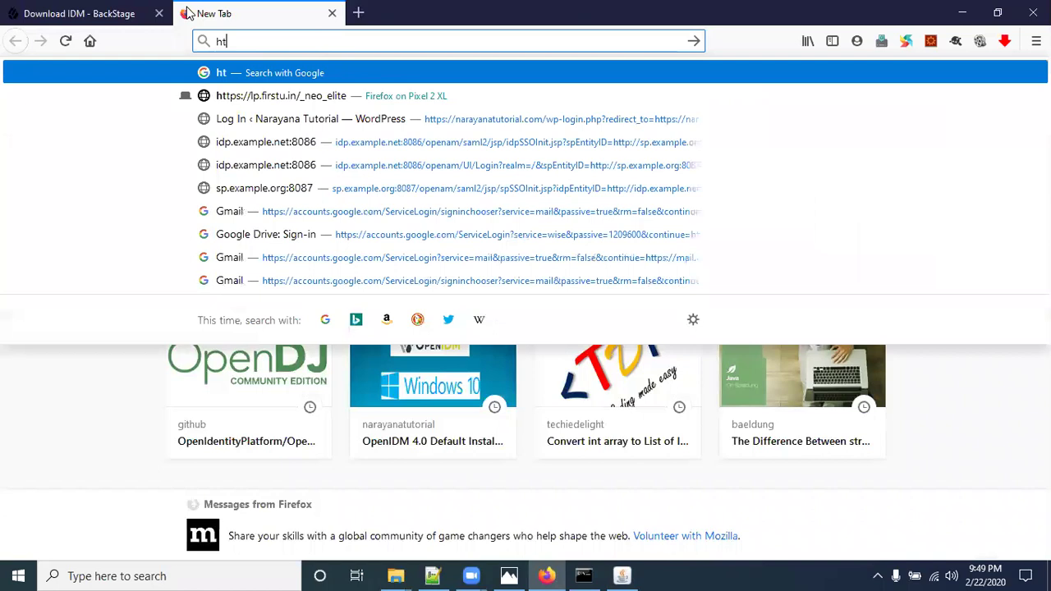
{"action": "type", "text": "tp://loc"}
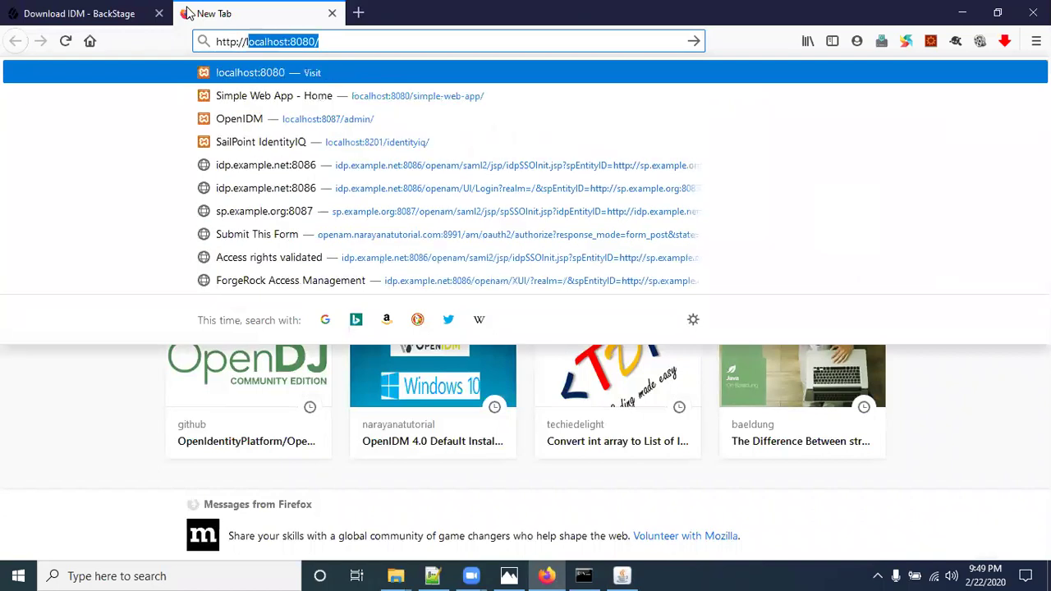
{"action": "type", "text": "al"}
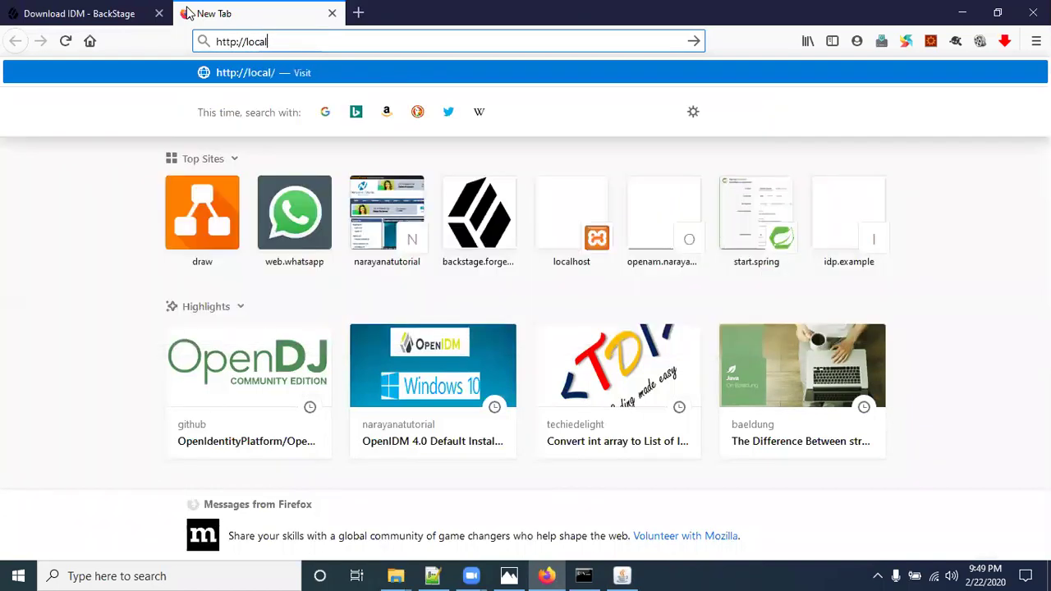
{"action": "type", "text": "host:"}
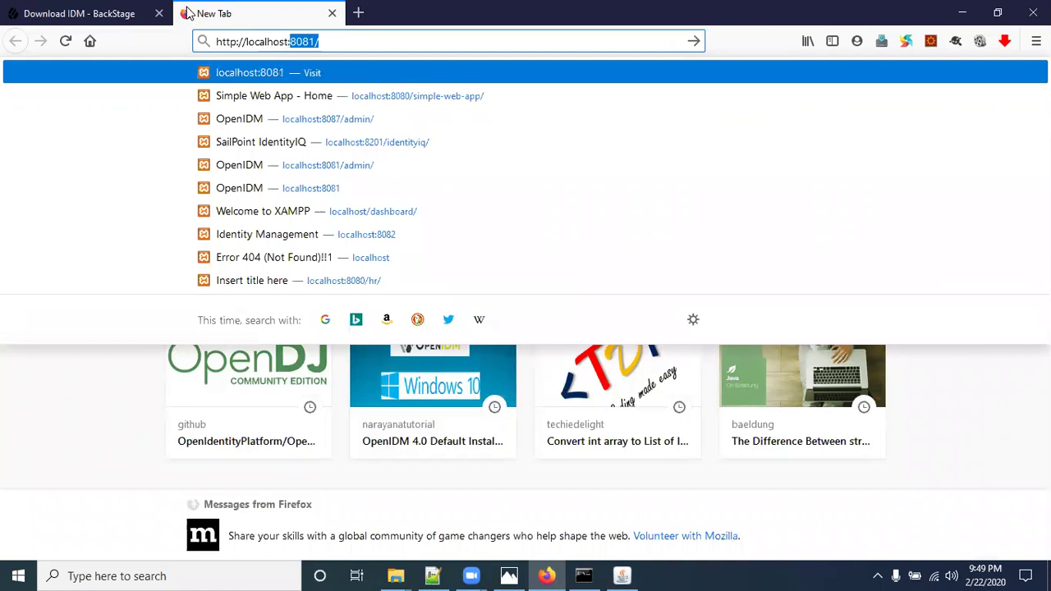
{"action": "type", "text": "8087"}
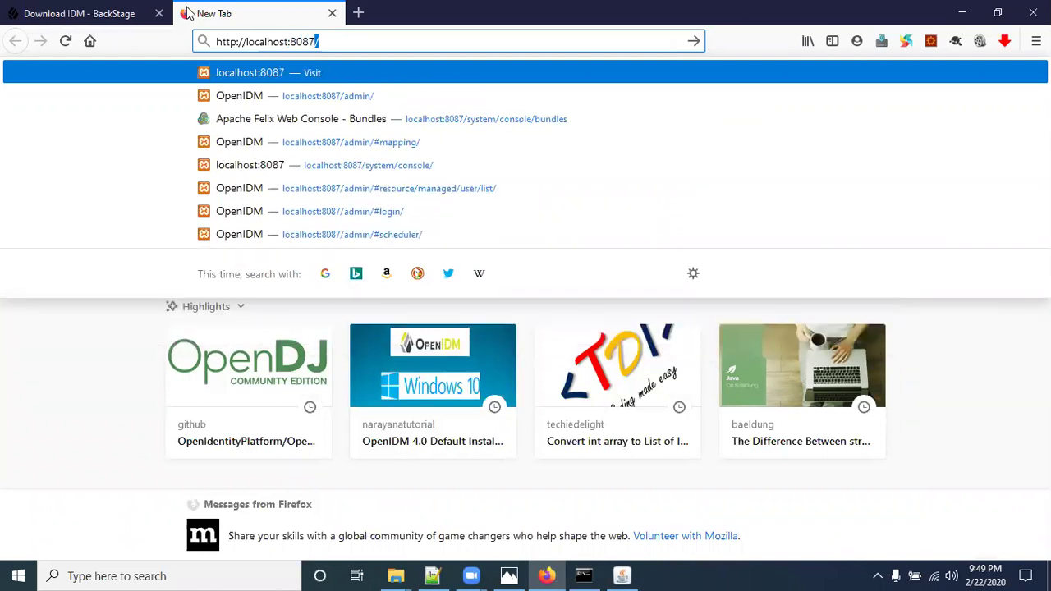
{"action": "type", "text": "/admin/"}
{"action": "key", "text": "Return"}
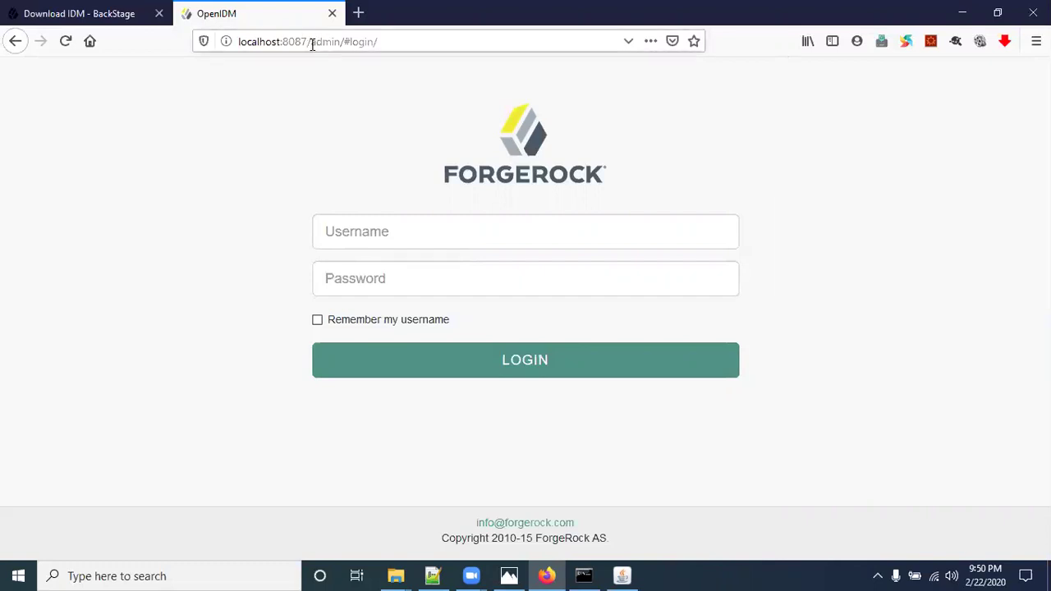
Strip 'admin/#login/' from the address to load the self-service login page at localhost:8087.
{"action": "left_click", "coordinate": [312, 44]}
{"action": "key", "text": "End"}
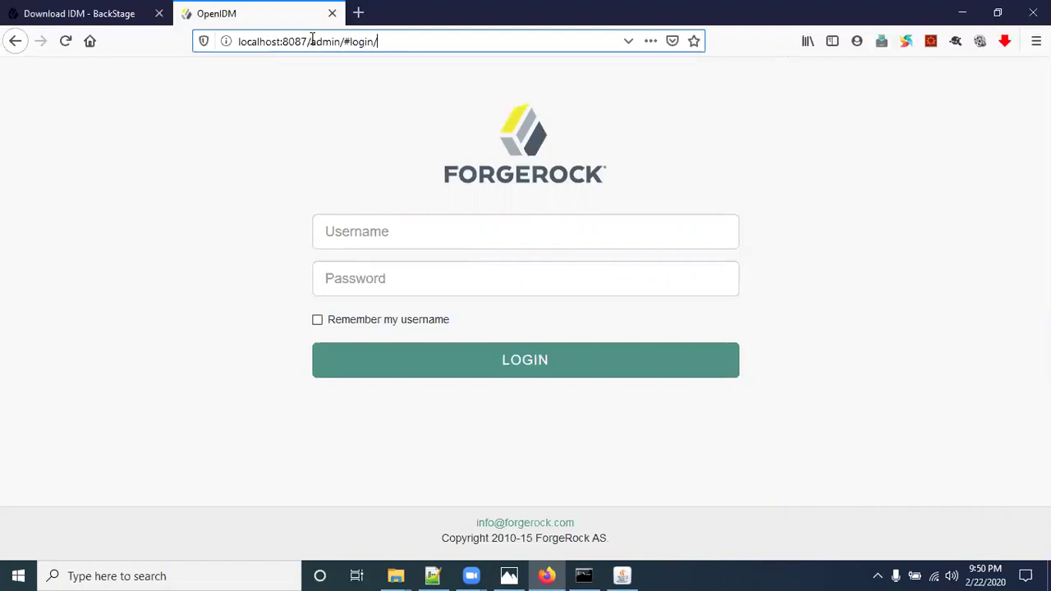
{"action": "left_click_drag", "start_coordinate": [311, 41], "coordinate": [403, 107]}
{"action": "key", "text": "BackSpace"}
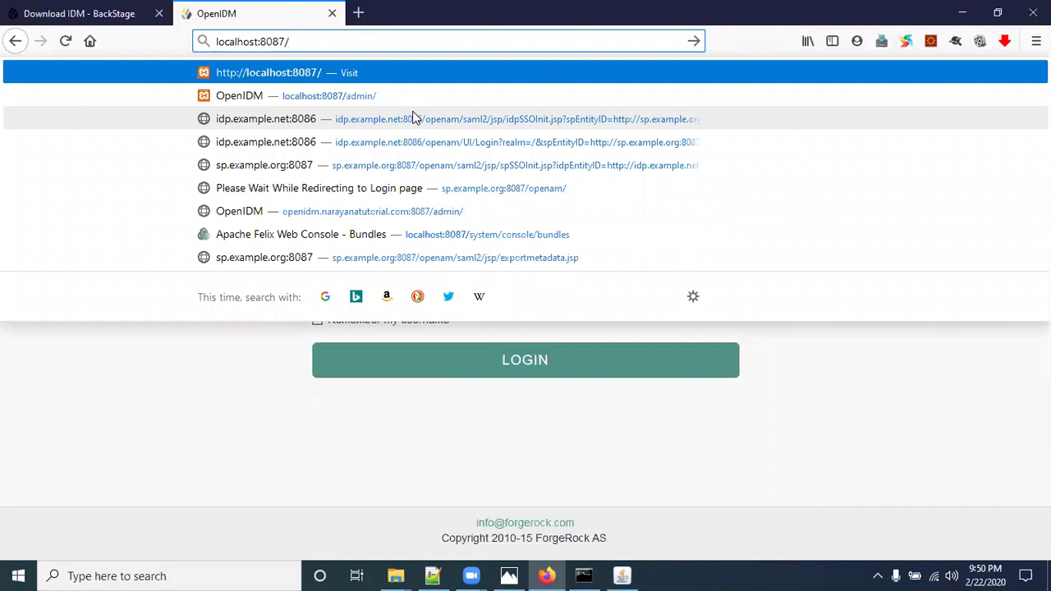
{"action": "key", "text": "Return"}
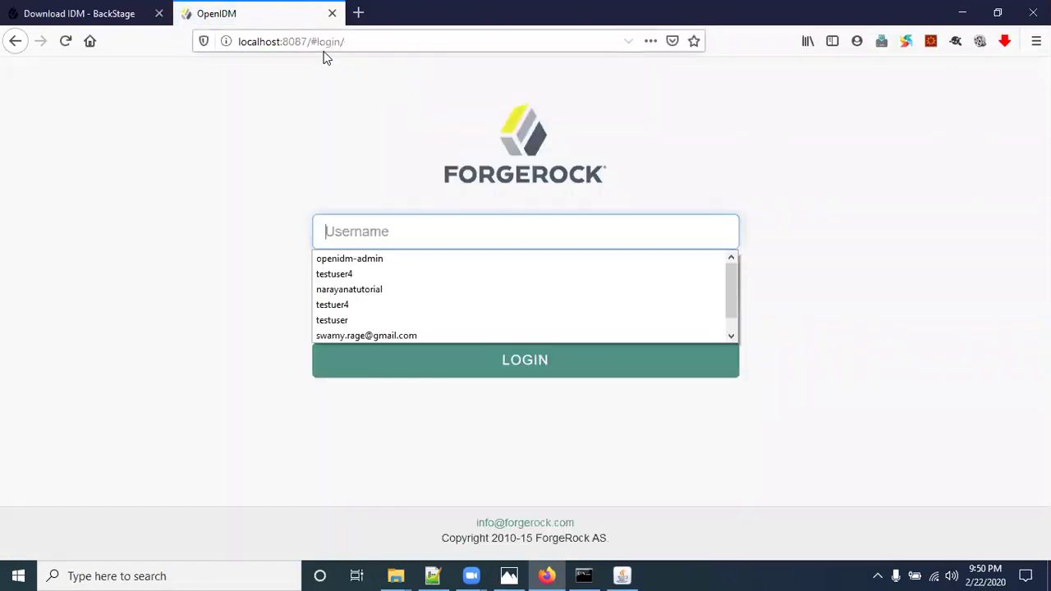
Replace '#login/' with 'admin' in the address to return to the admin login page.
{"action": "left_click_drag", "start_coordinate": [352, 42], "coordinate": [325, 41]}
{"action": "left_click_drag", "start_coordinate": [253, 37], "coordinate": [176, 35]}
{"action": "left_click", "coordinate": [218, 199]}
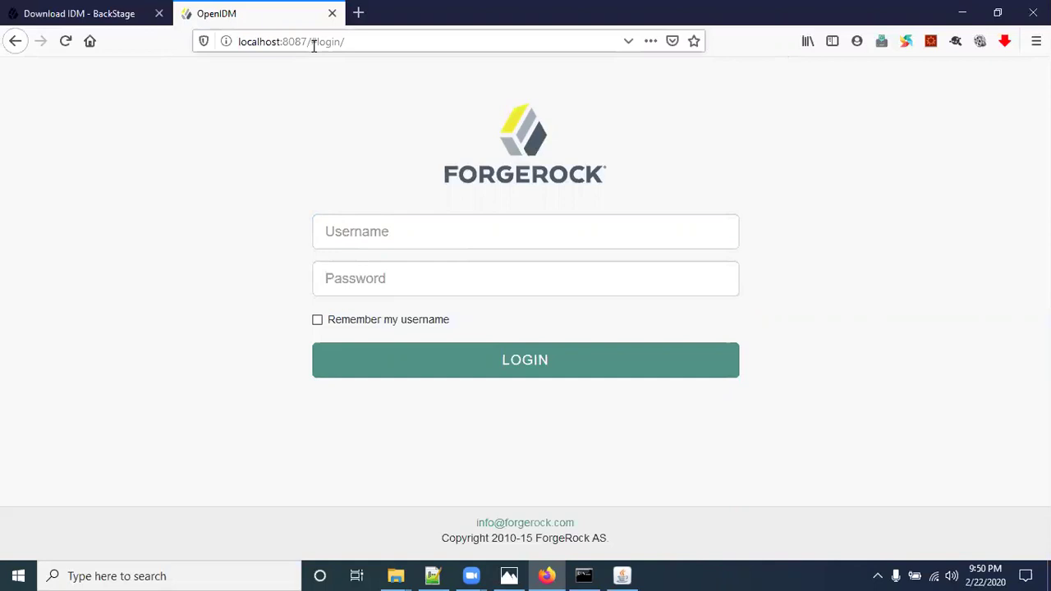
{"action": "left_click_drag", "start_coordinate": [312, 42], "coordinate": [412, 51]}
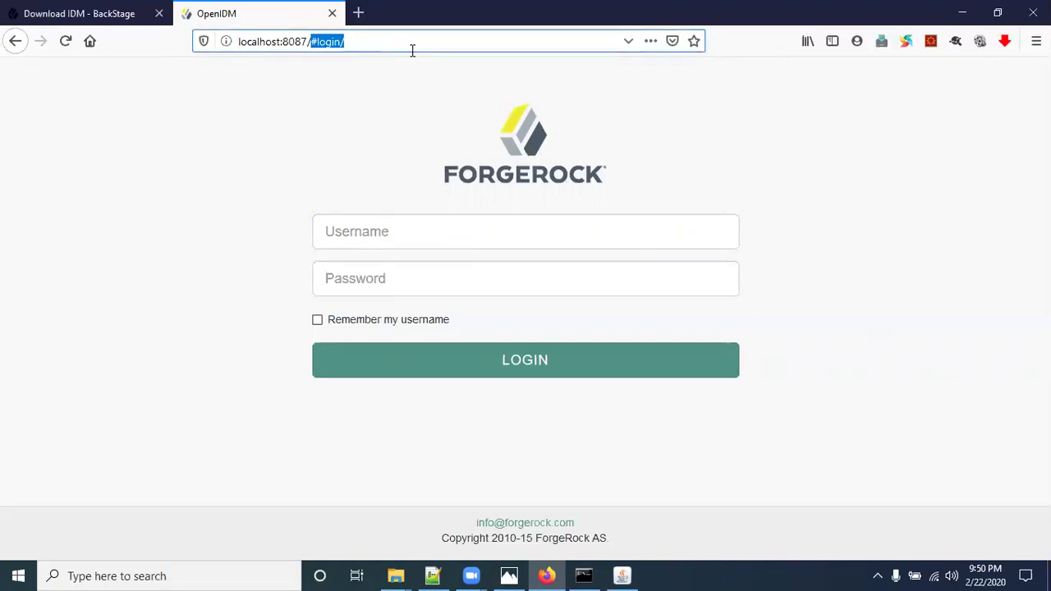
{"action": "type", "text": "admin"}
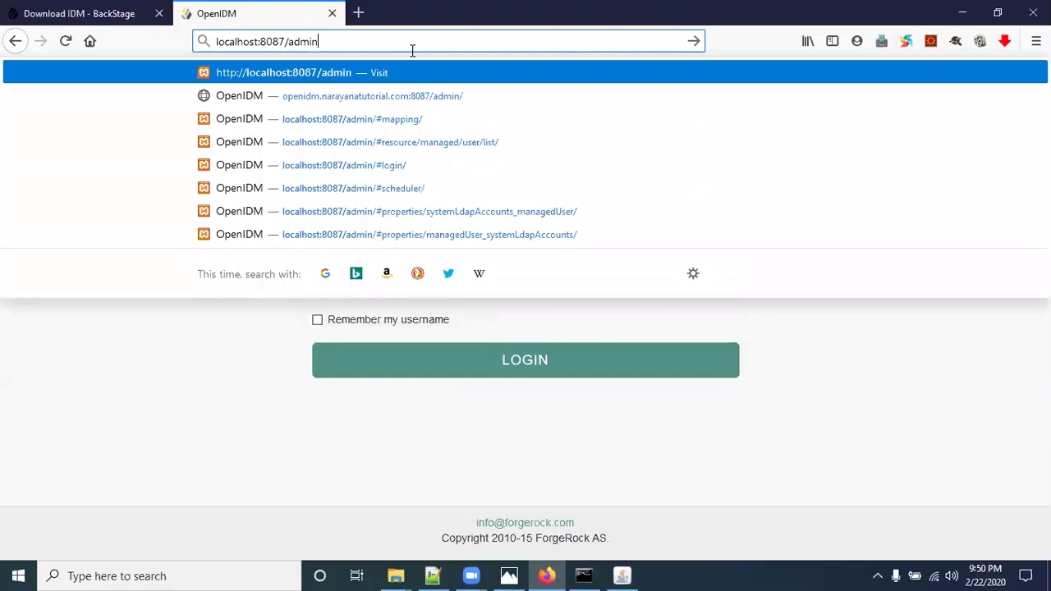
{"action": "key", "text": "Return"}
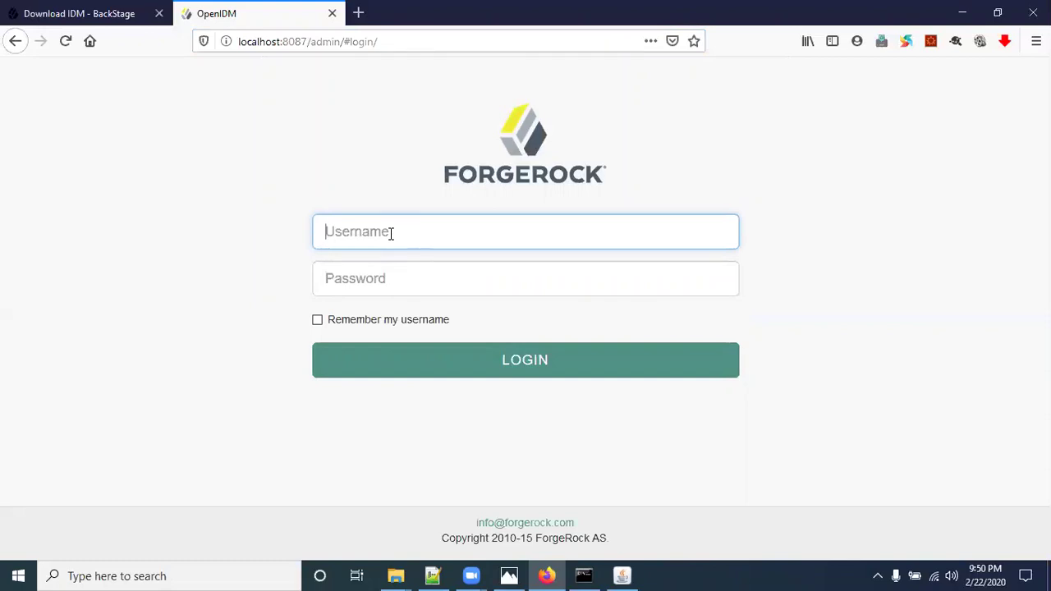
Sign in to the admin console with the administrator credentials, declining to save the login.
{"action": "type", "text": "open"}
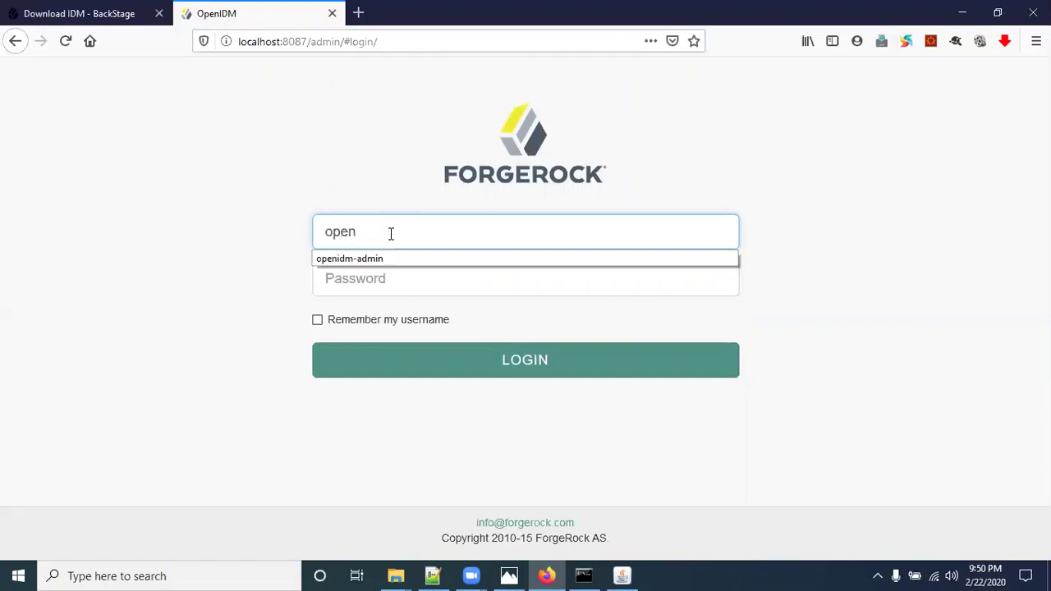
{"action": "type", "text": "idm-admin"}
{"action": "key", "text": "Tab"}
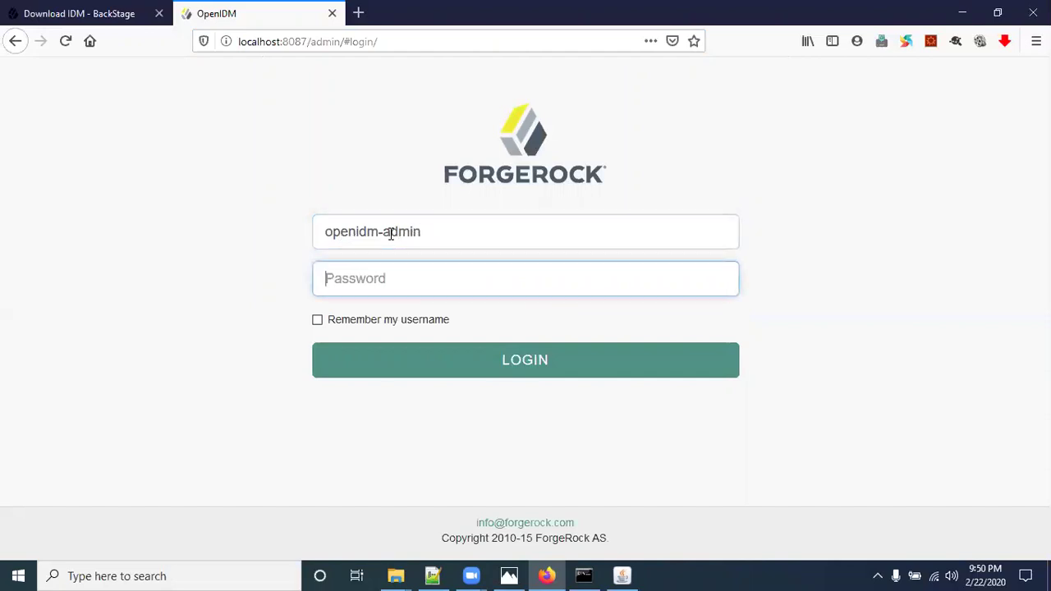
{"action": "type", "text": "openidm-admin"}
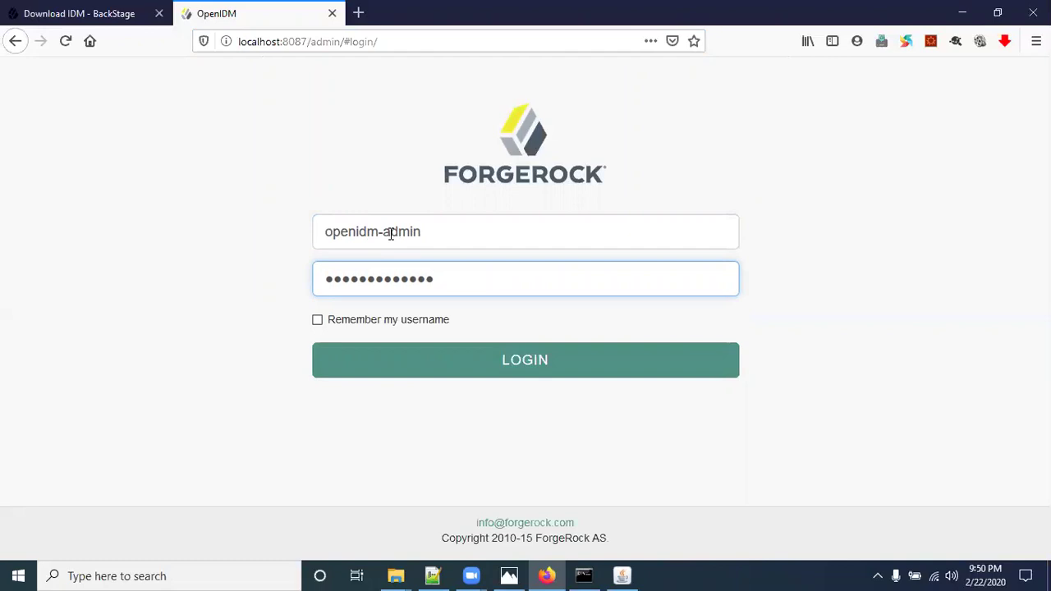
{"action": "left_click", "coordinate": [534, 362]}
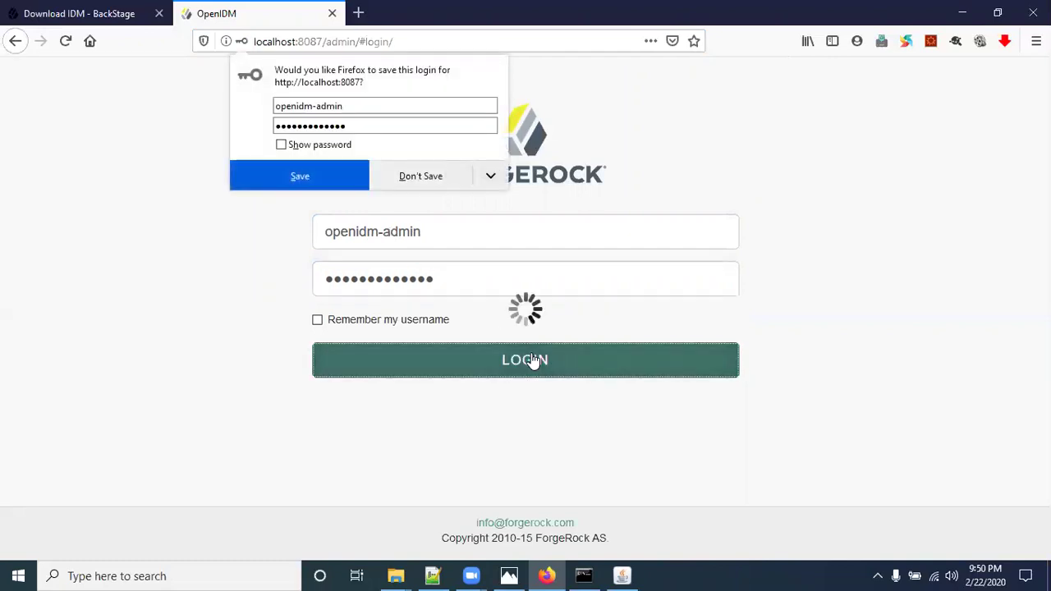
{"action": "left_click", "coordinate": [419, 182]}
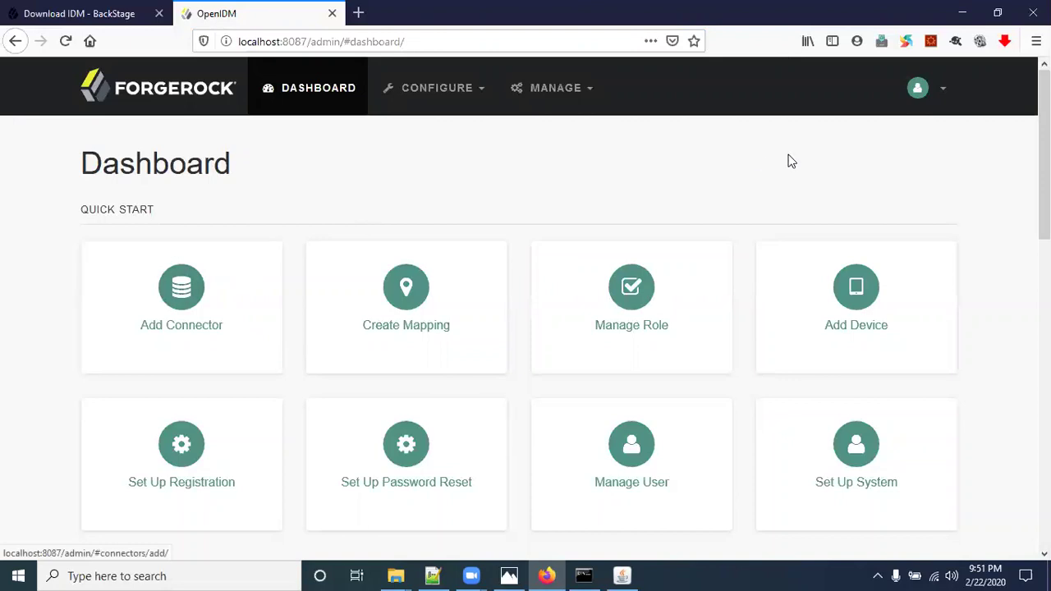
{"action": "left_click", "coordinate": [931, 97]}
Log out of the admin console and load the self-service login page at localhost:8087.
{"action": "left_click", "coordinate": [806, 195]}
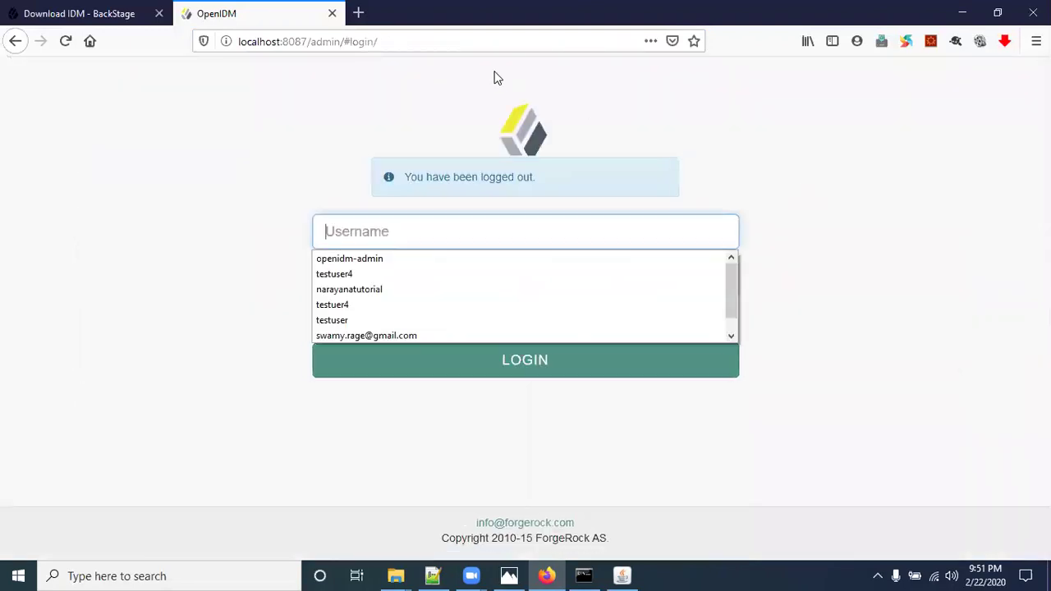
{"action": "left_click_drag", "start_coordinate": [314, 44], "coordinate": [343, 43]}
{"action": "key", "text": "BackSpace"}
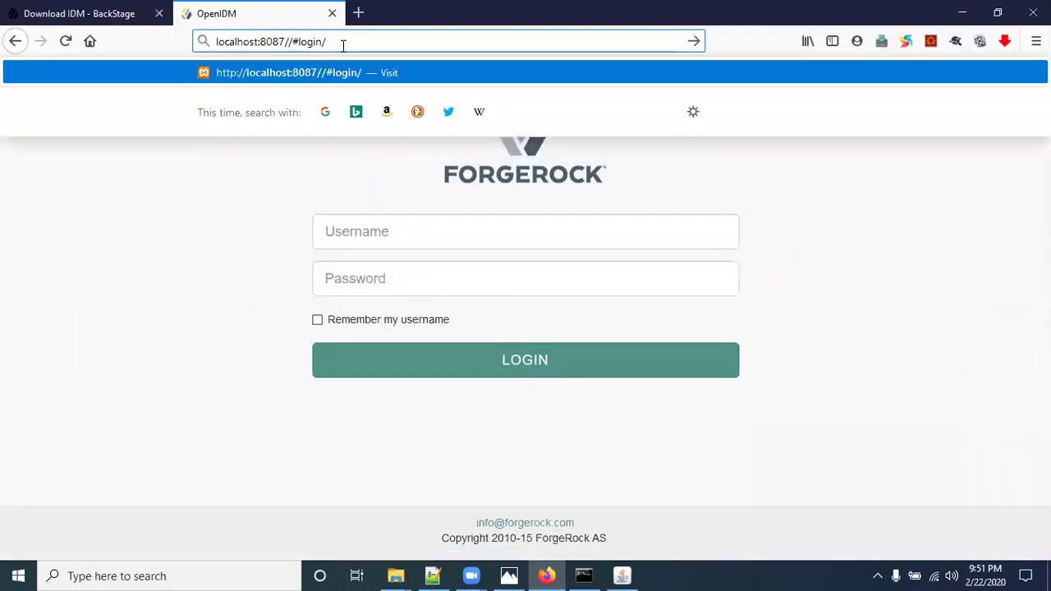
{"action": "key", "text": "Return"}
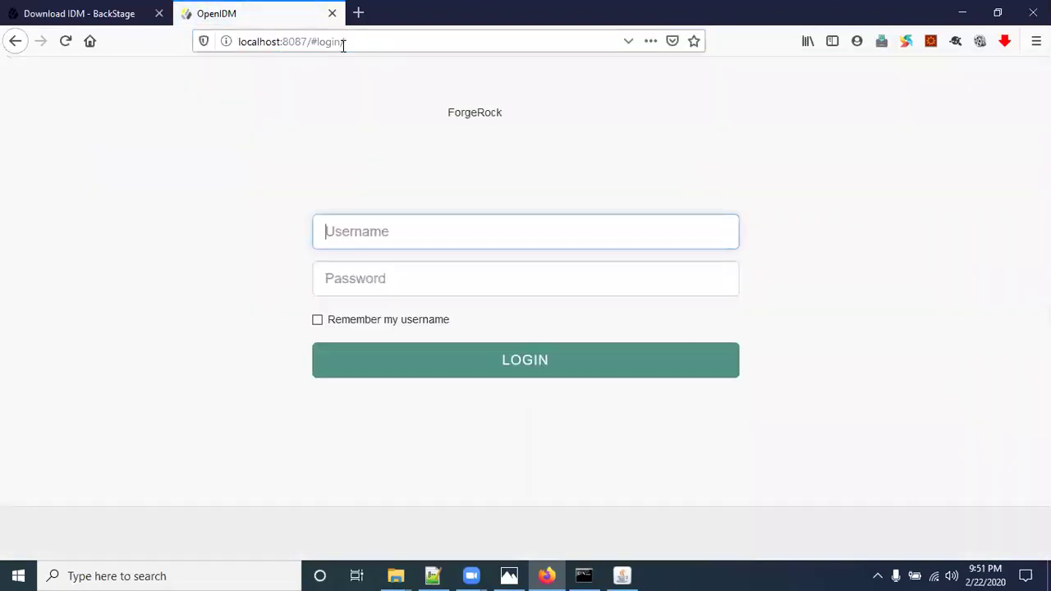
Sign in to self-service with the administrator username and password, declining to save the login.
{"action": "left_click", "coordinate": [363, 210]}
{"action": "left_click", "coordinate": [361, 220]}
{"action": "type", "text": "open"}
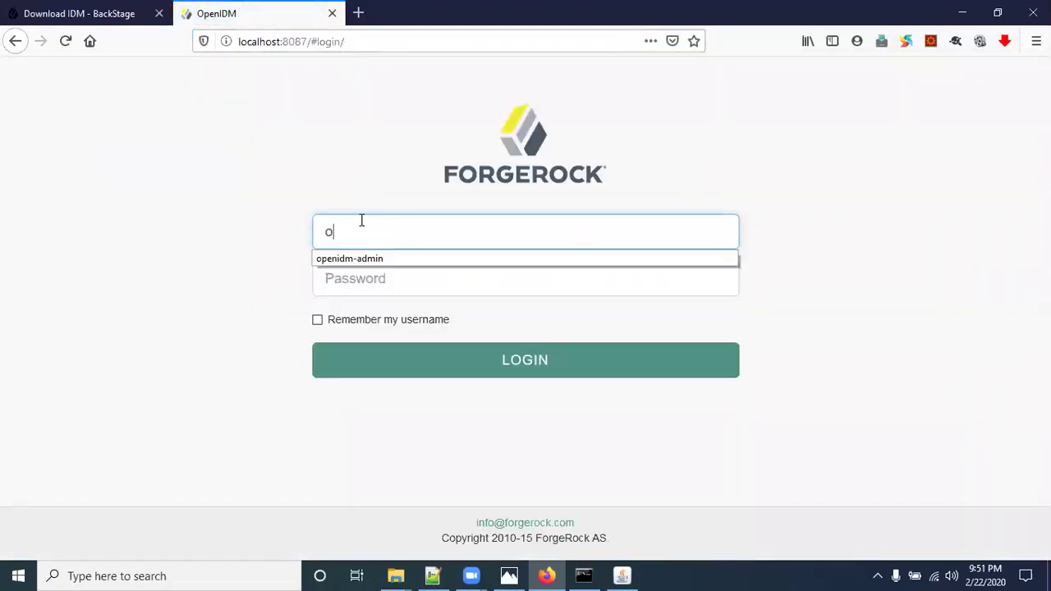
{"action": "type", "text": "dm-admin"}
{"action": "key", "text": "Tab"}
{"action": "type", "text": "openidm-admi"}
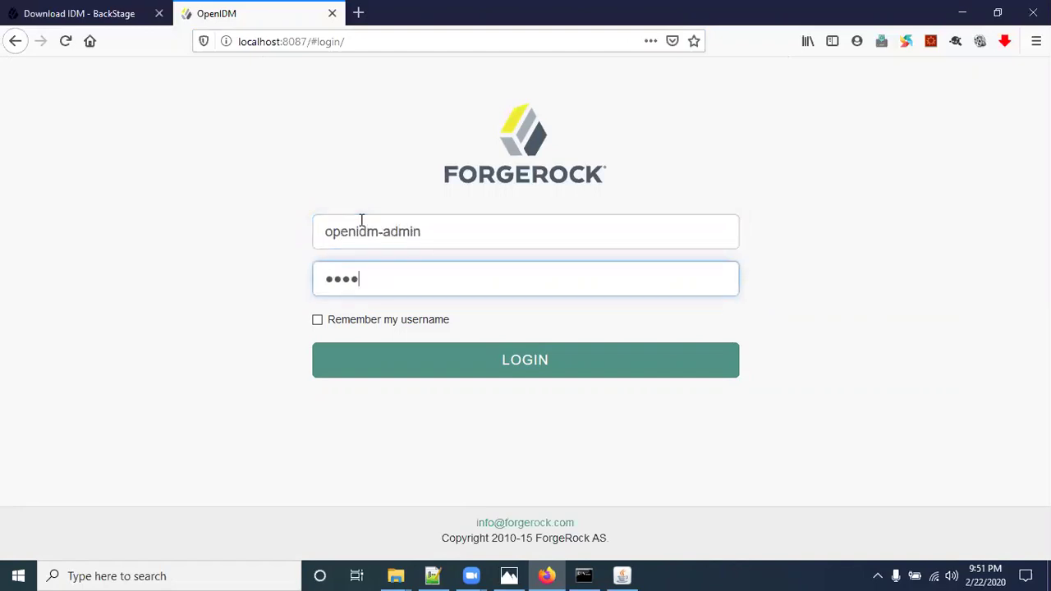
{"action": "type", "text": "n"}
{"action": "key", "text": "Return"}
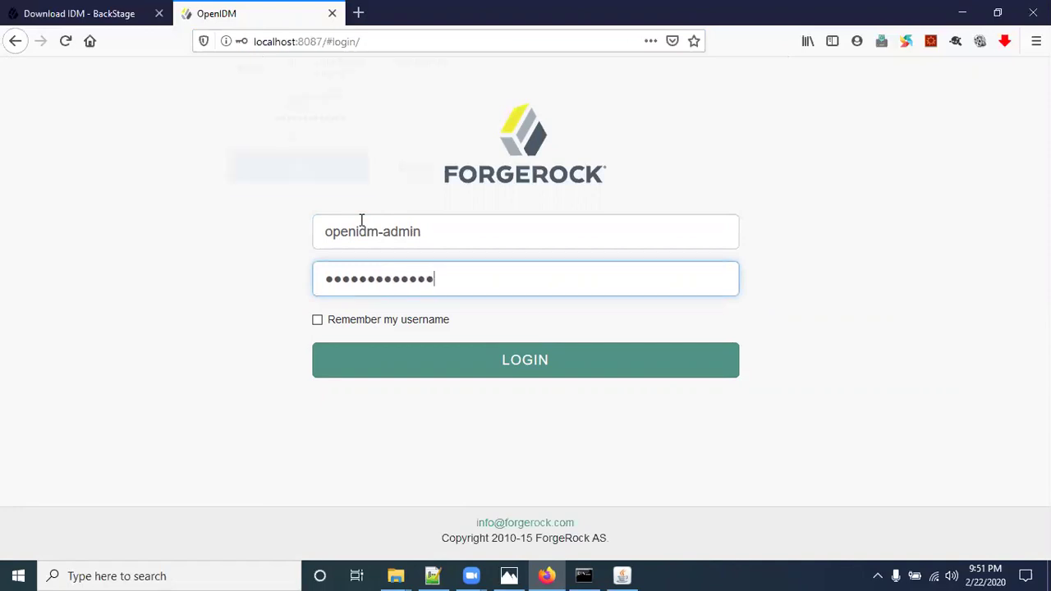
{"action": "left_click", "coordinate": [439, 174]}
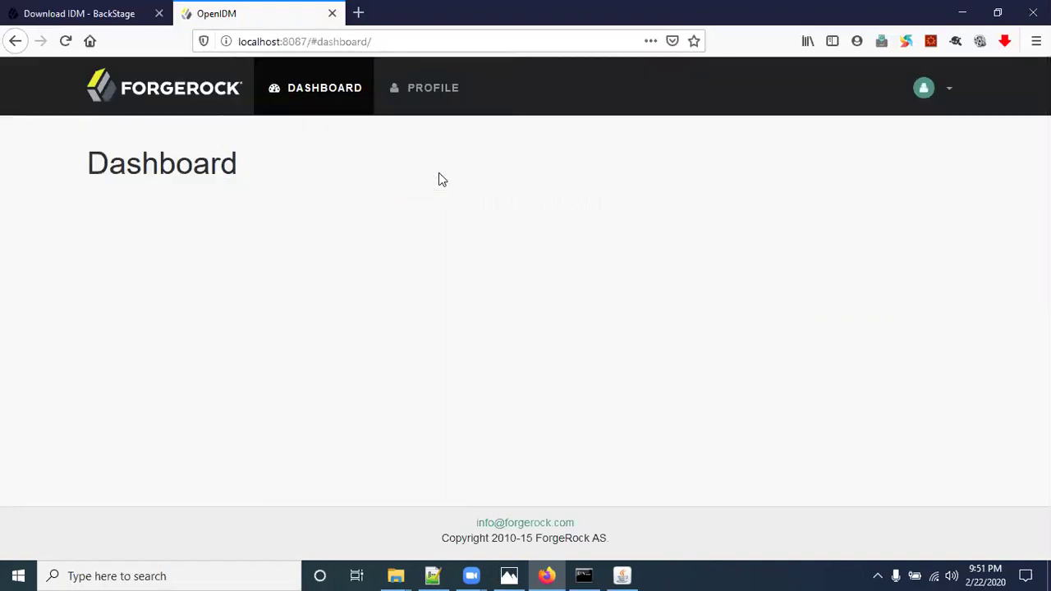
Browse the profile's Password and Basic Info tabs, then the avatar menu's View Profile page.
{"action": "left_click", "coordinate": [433, 92]}
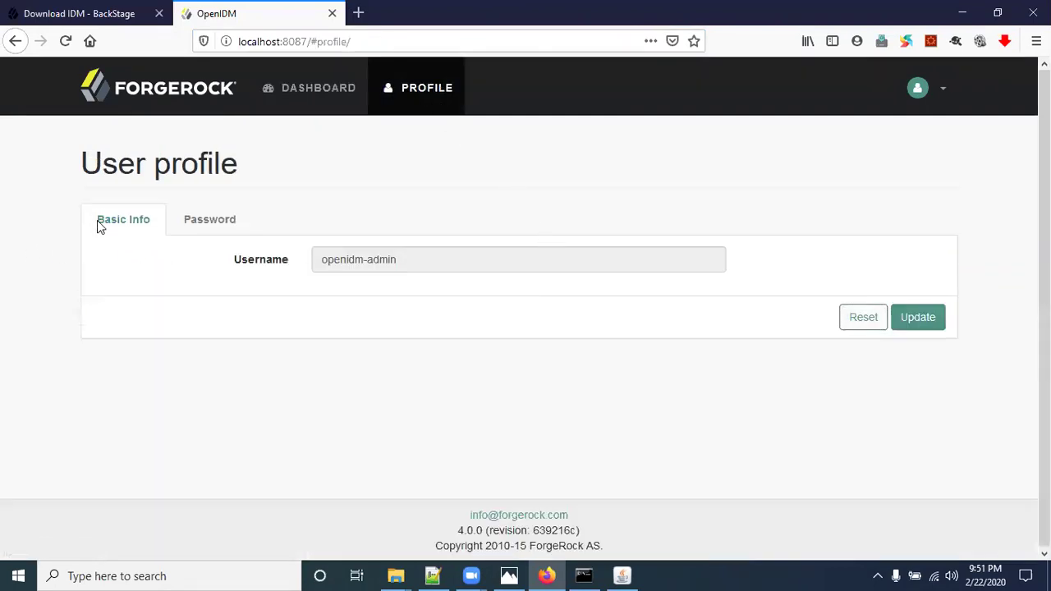
{"action": "left_click", "coordinate": [212, 228]}
{"action": "left_click", "coordinate": [122, 222]}
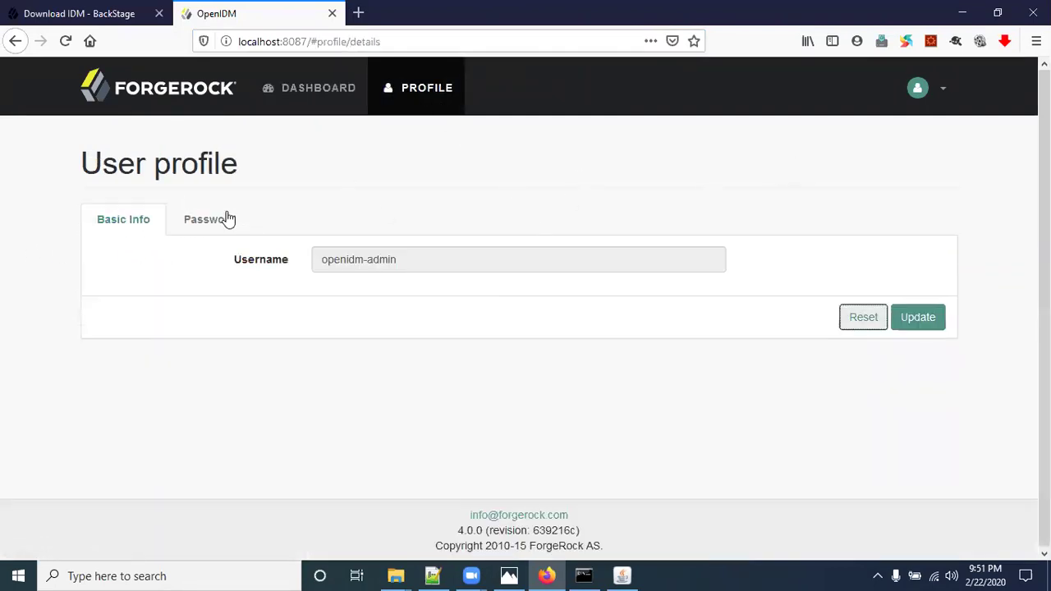
{"action": "left_click", "coordinate": [936, 95]}
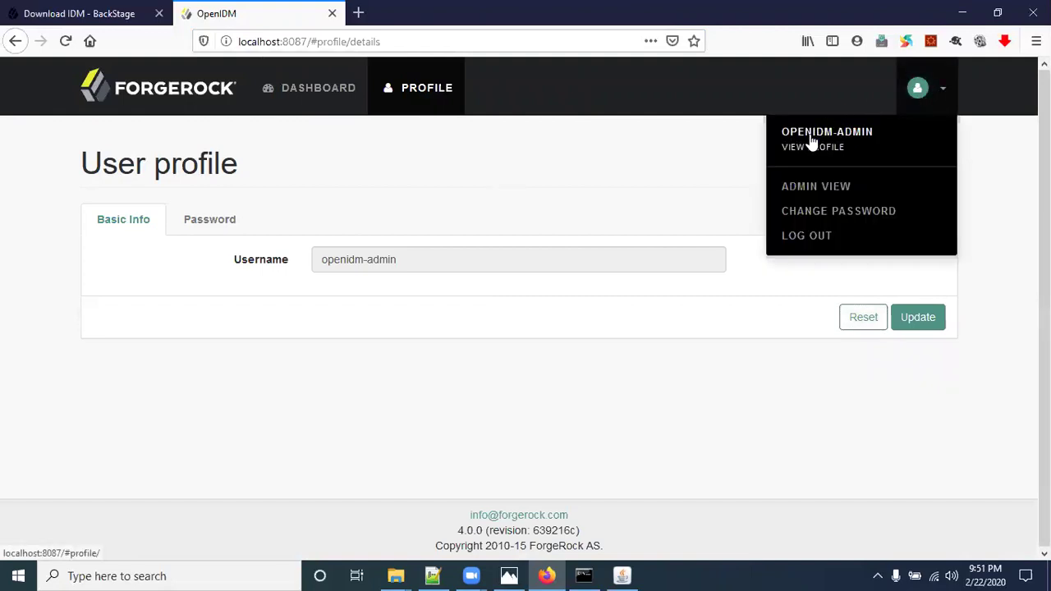
{"action": "left_click", "coordinate": [809, 141]}
Open Change Password from the avatar menu, then log out of self-service.
{"action": "left_click", "coordinate": [944, 90]}
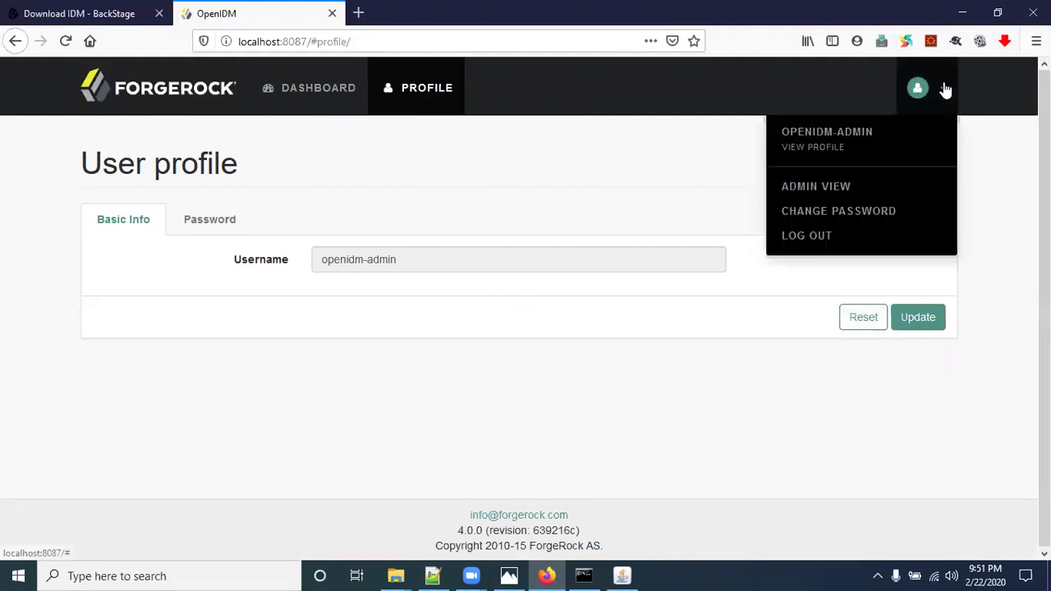
{"action": "left_click", "coordinate": [813, 215]}
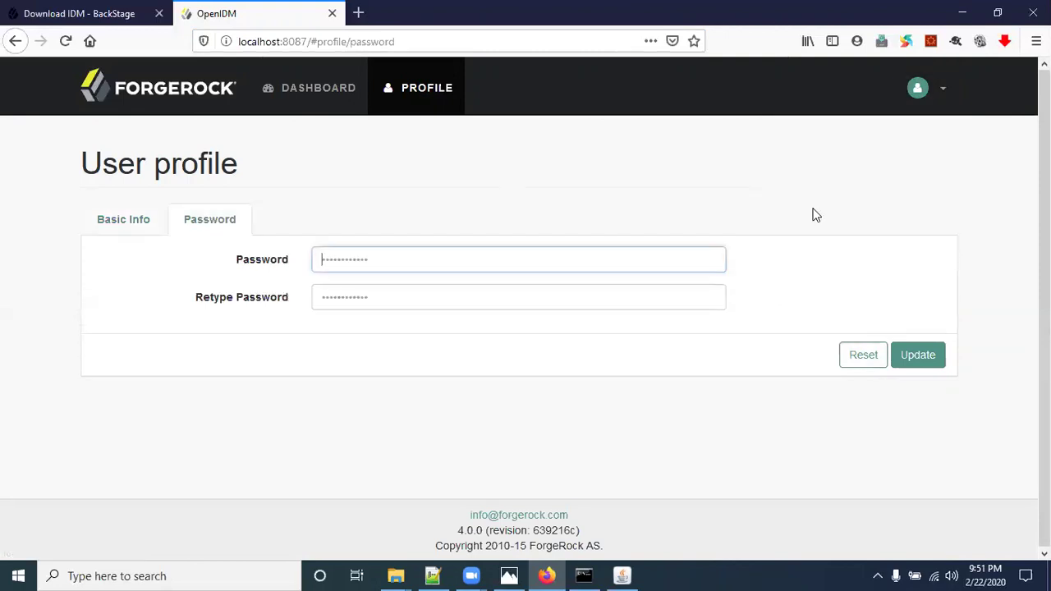
{"action": "left_click", "coordinate": [938, 85]}
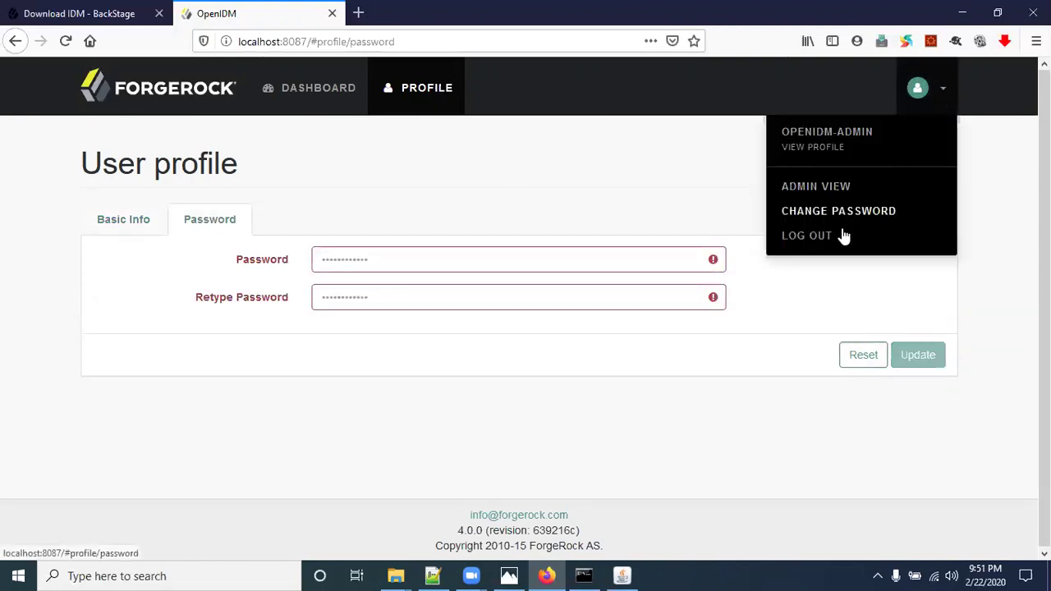
{"action": "left_click", "coordinate": [812, 236]}
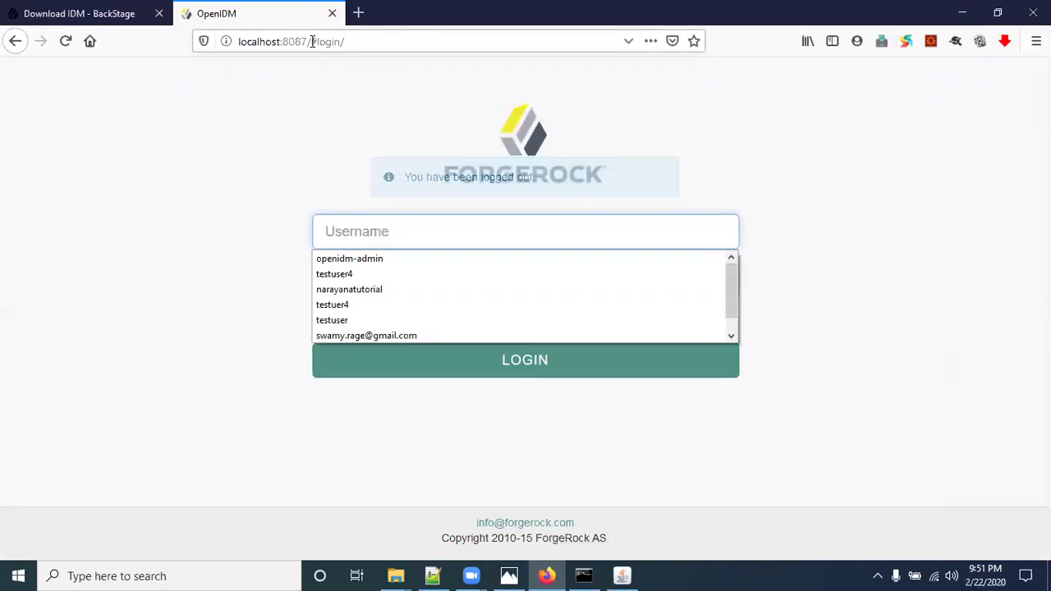
Replace '#login/' with 'system/console' in the address to load the OSGi web console.
{"action": "left_click_drag", "start_coordinate": [311, 41], "coordinate": [399, 41]}
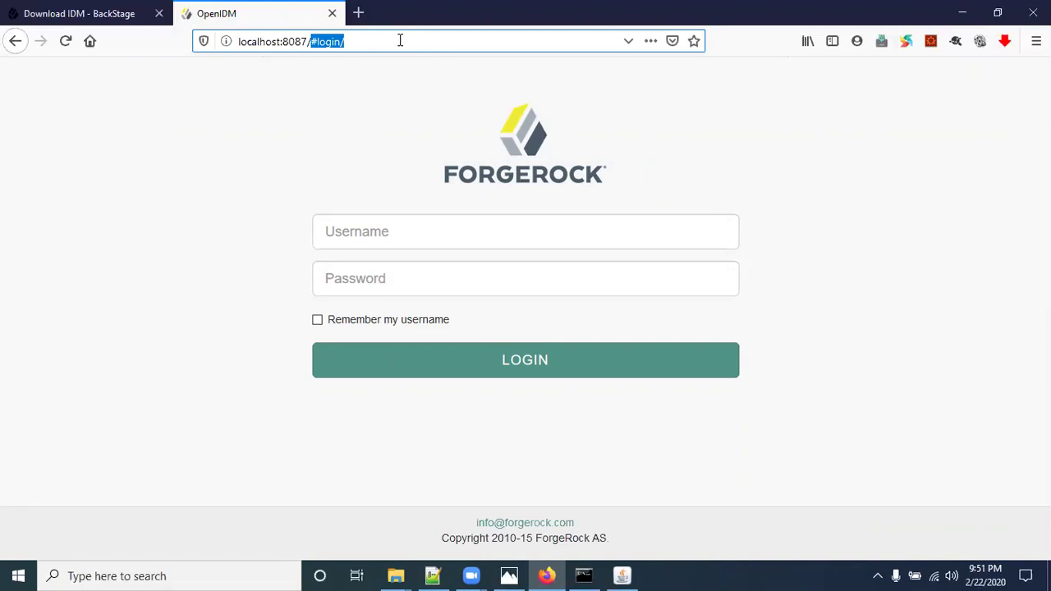
{"action": "key", "text": "BackSpace"}
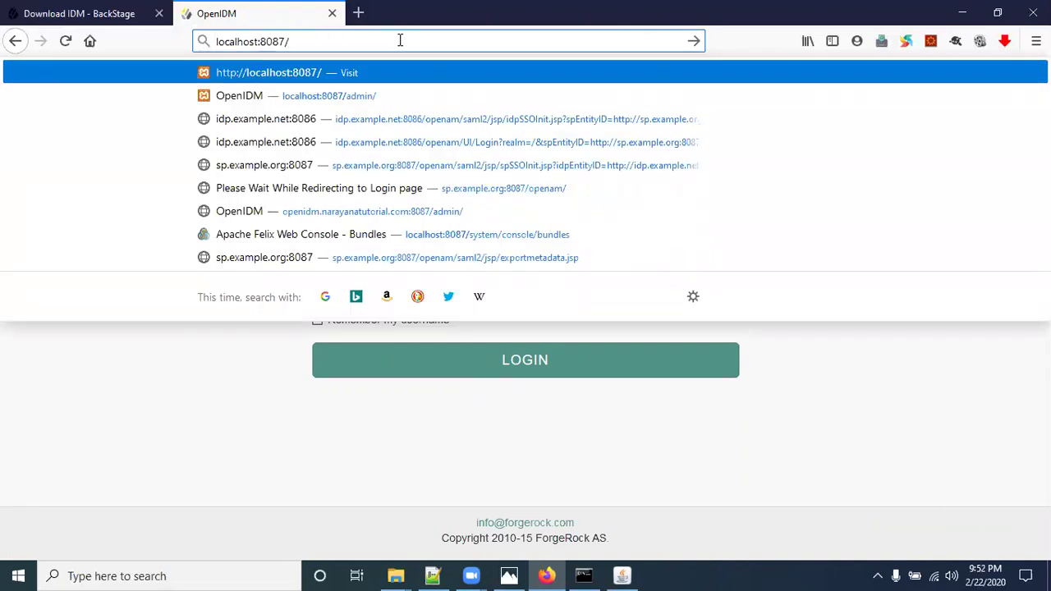
{"action": "type", "text": "s"}
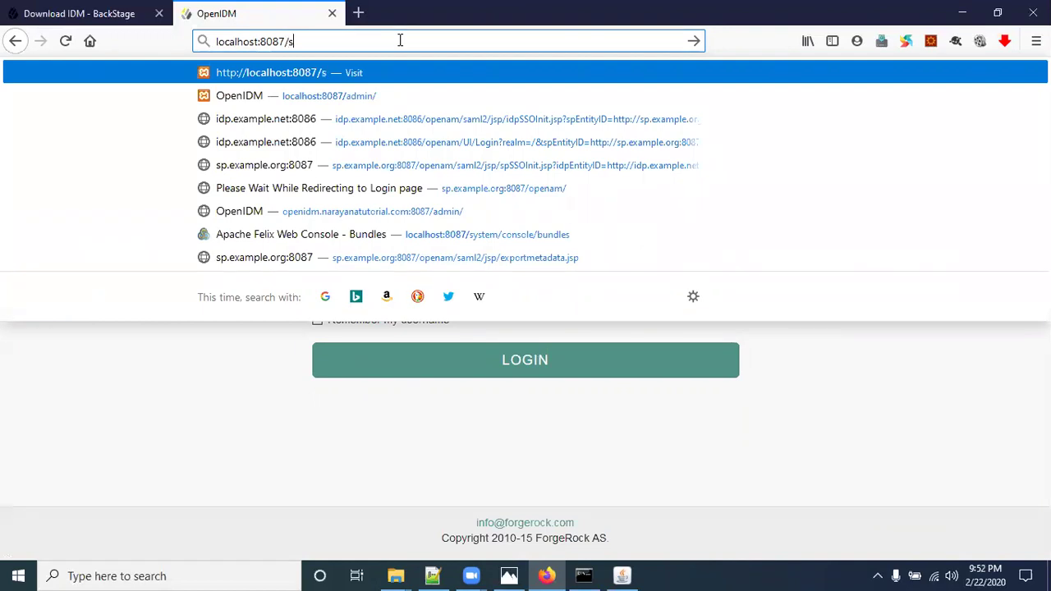
{"action": "type", "text": "ystem/console"}
{"action": "key", "text": "Return"}
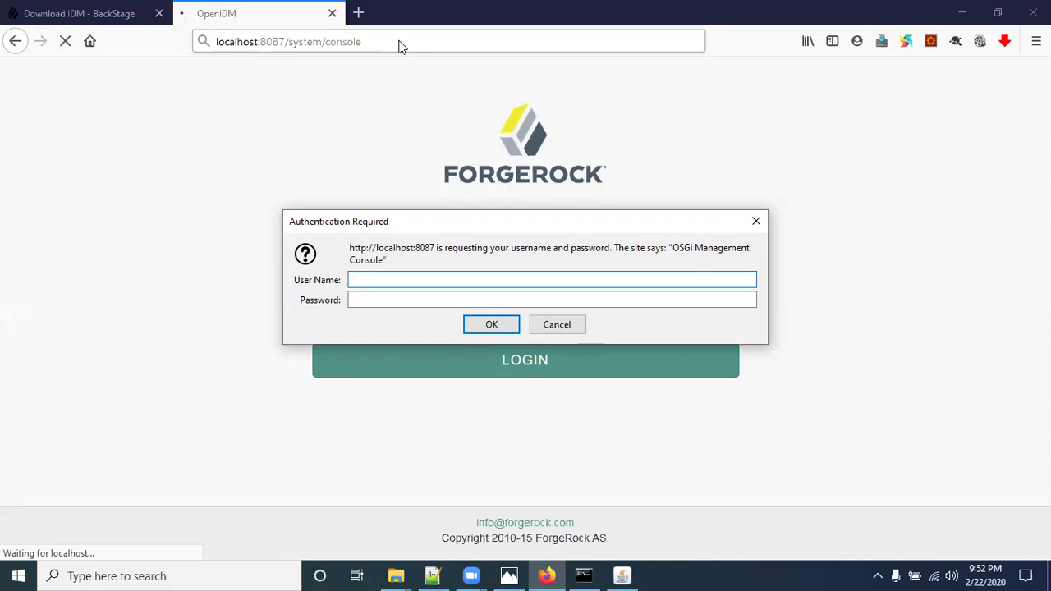
Sign in to the web console with the console credentials, declining to save the login.
{"action": "type", "text": "admin"}
{"action": "key", "text": "Tab"}
{"action": "type", "text": "admin"}
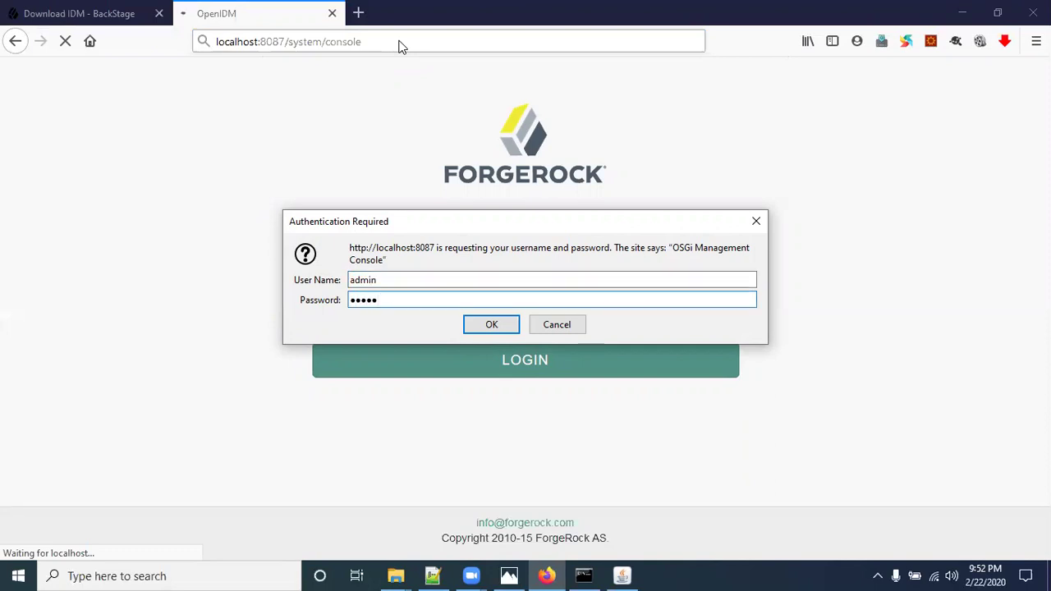
{"action": "left_click", "coordinate": [491, 324]}
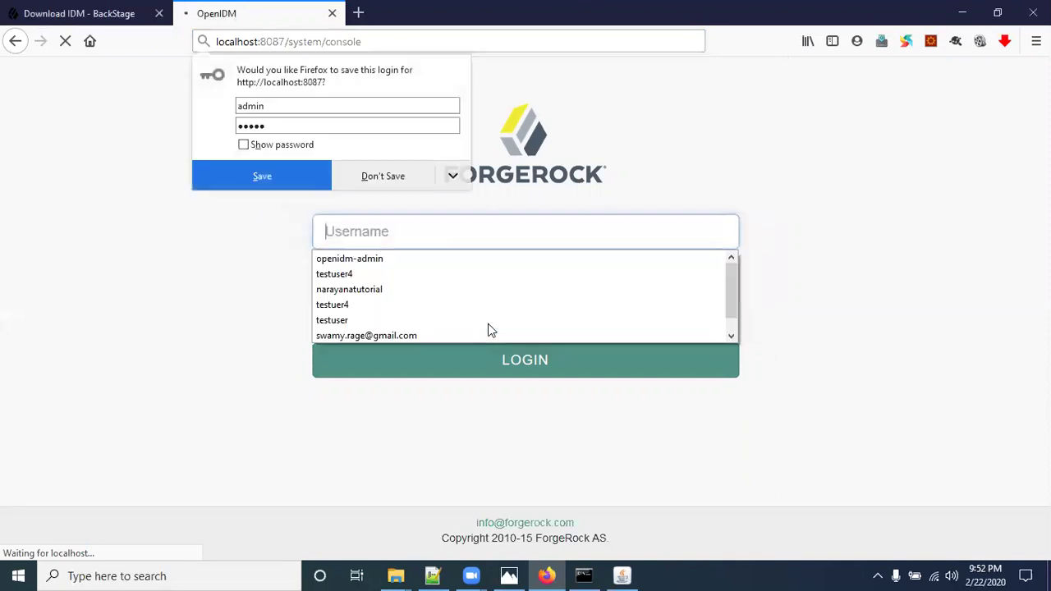
{"action": "left_click", "coordinate": [431, 179]}
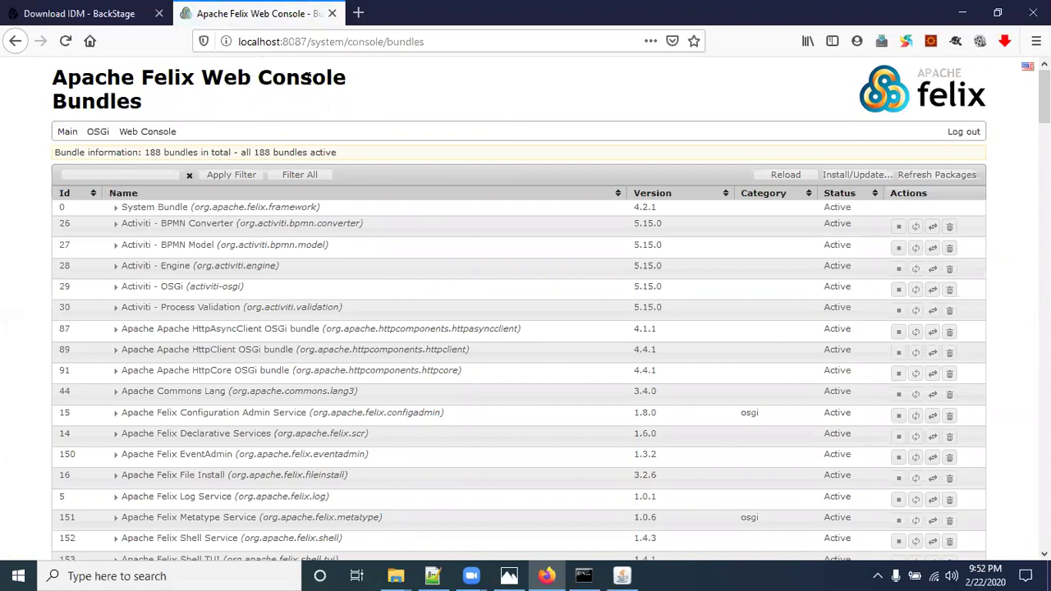
Visit Web Console > System Information, then open the OSGi > Configuration page.
{"action": "left_click", "coordinate": [64, 133]}
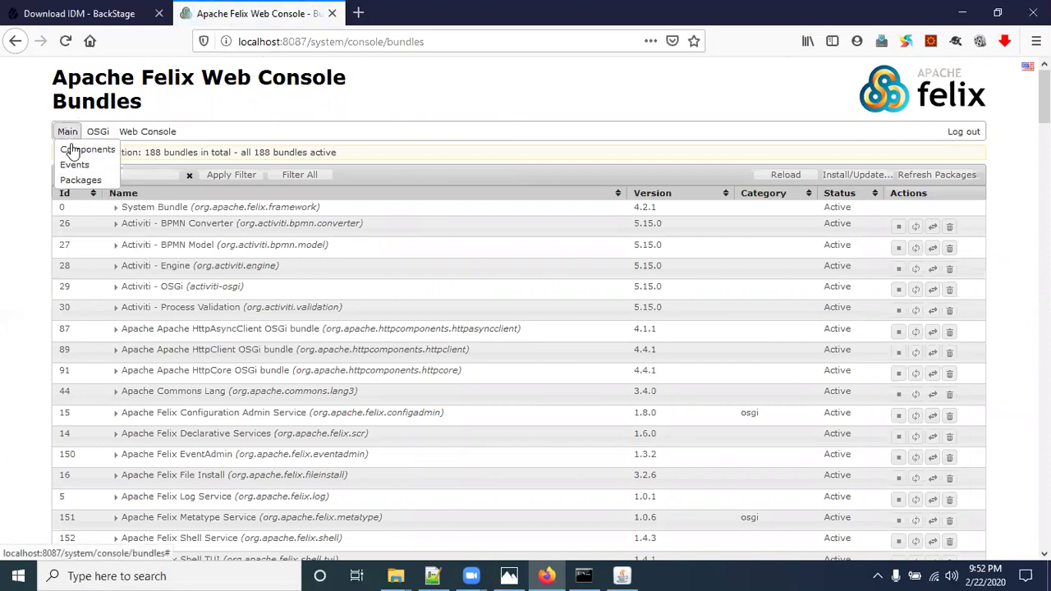
{"action": "mouse_move", "coordinate": [141, 132]}
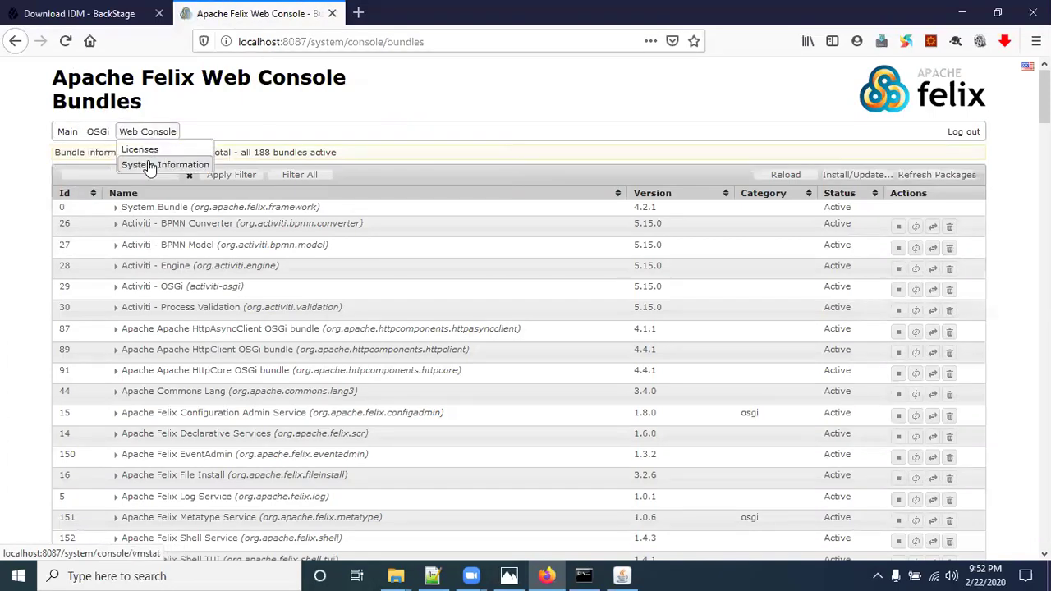
{"action": "left_click", "coordinate": [149, 166]}
{"action": "mouse_move", "coordinate": [98, 132]}
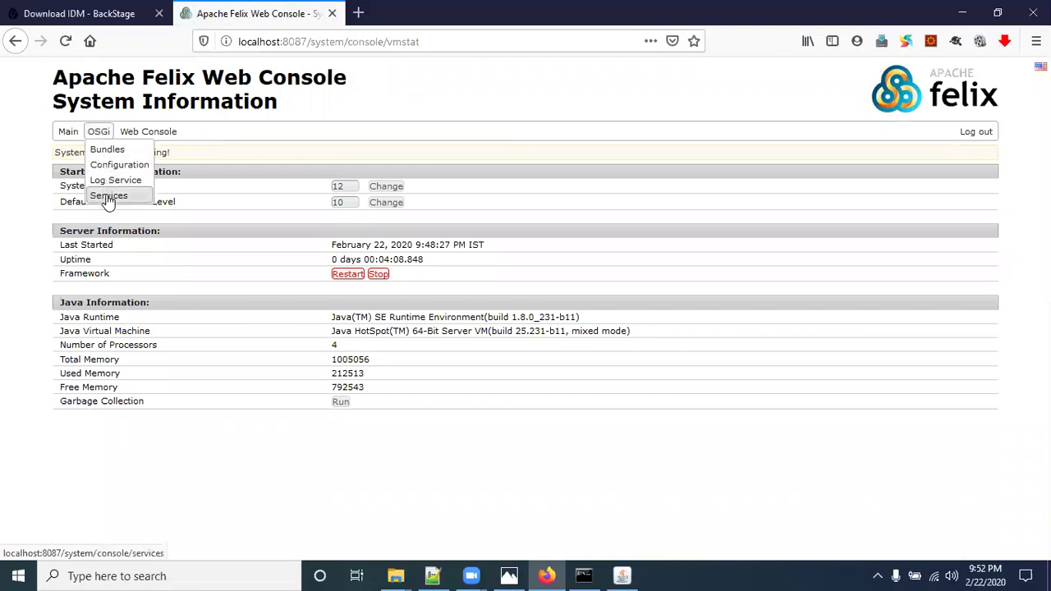
{"action": "left_click", "coordinate": [102, 165]}
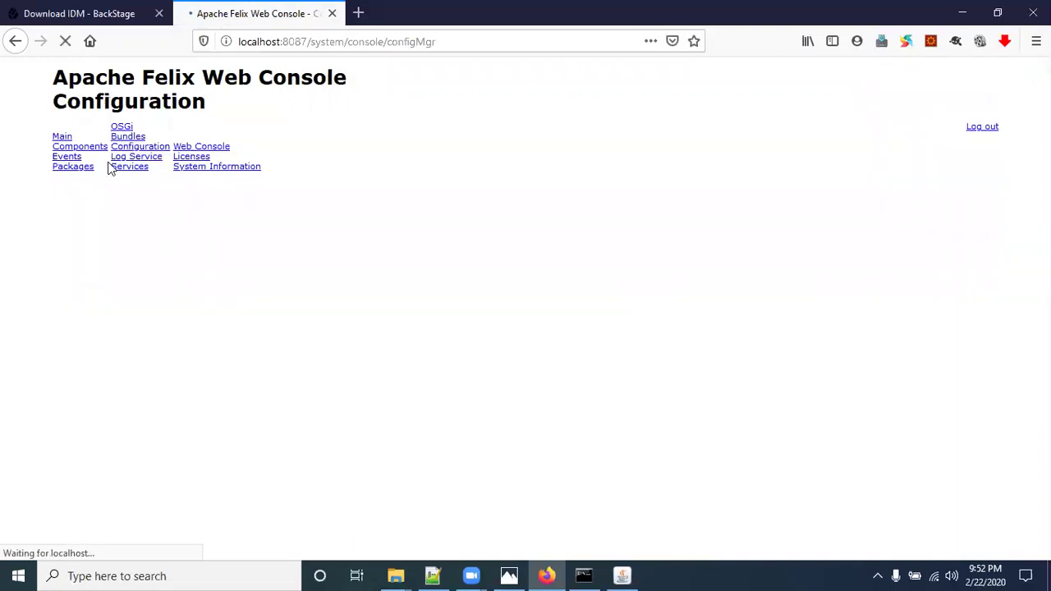
{"action": "mouse_move", "coordinate": [69, 136]}
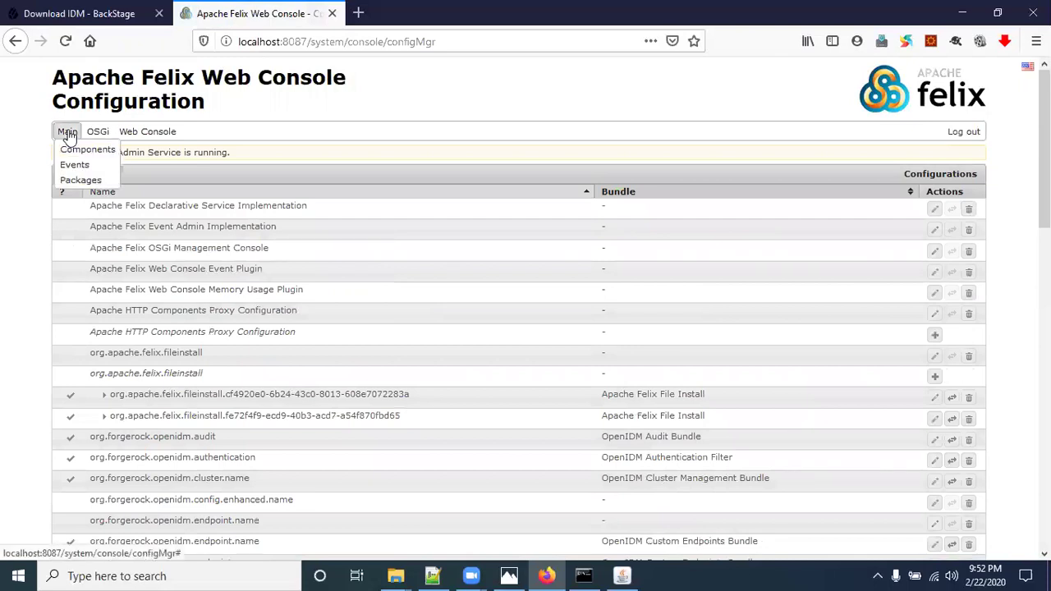